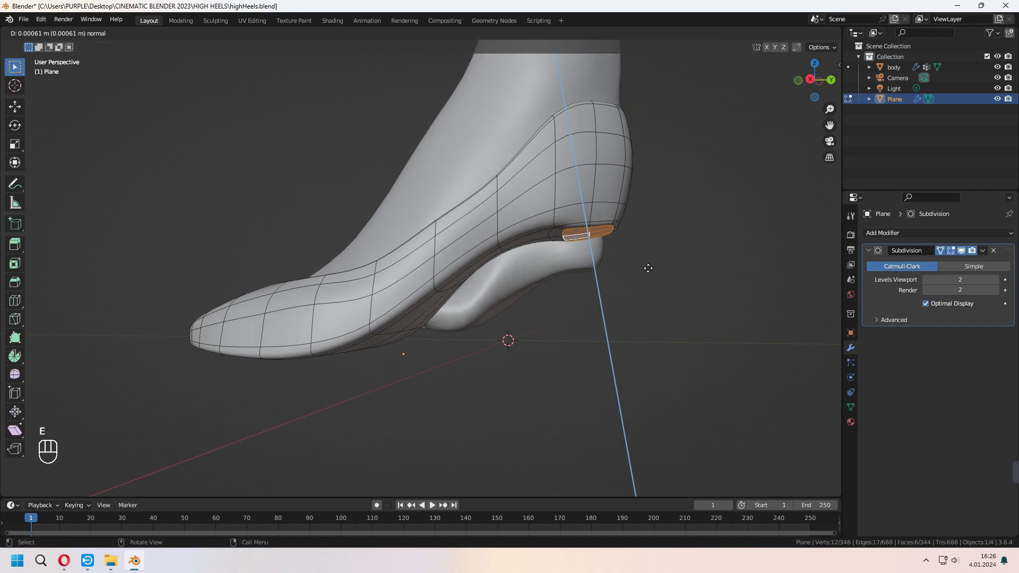
Extrude the selected faces under the back of the shoe straight down along global Z to form the heel
key("z")
key("z")
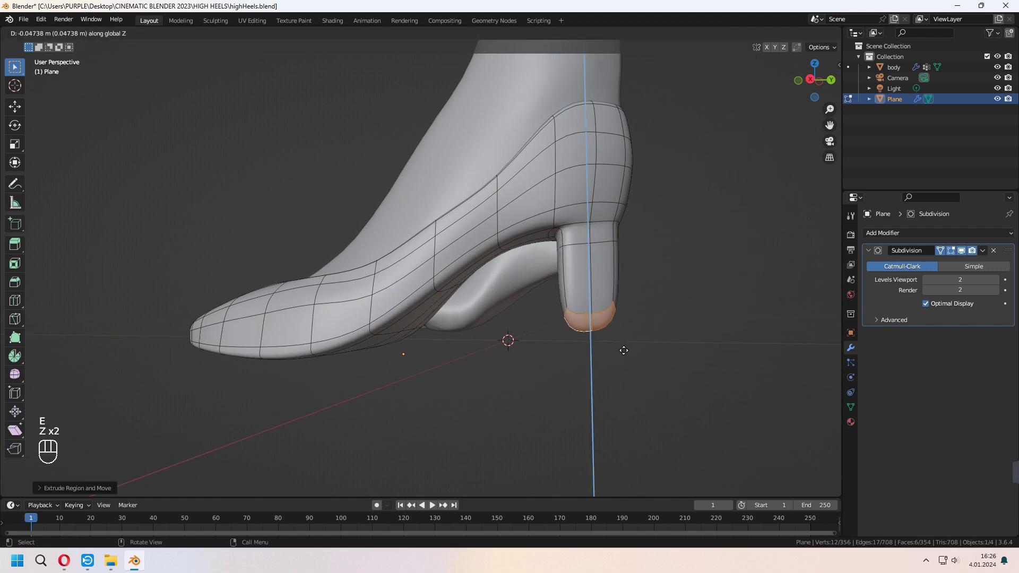
left_click(624, 373)
In the right view, scale down the heel's bottom face to taper it and adjust its height along Z
key("KP_3")
key("s")
left_click(631, 343)
key("g")
key("z")
left_click(599, 295, "ctrl")
Add a loop cut around the heel and slide it close to the heel's bottom
key("ctrl+r")
left_click(602, 321)
left_click(623, 359)
Select the heel tip's vertices through the mesh with X-ray, rotate them and move them into line with the heel
left_click(791, 33)
left_click_drag(552, 321, 632, 382)
key("1")
key("r")
left_click(673, 406)
key("g")
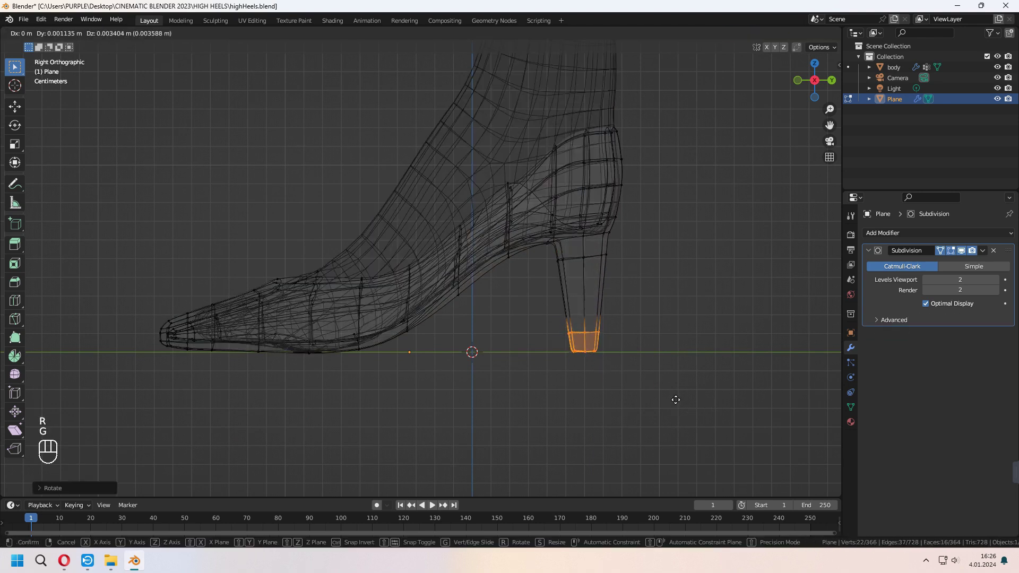
left_click(675, 400)
Select the edge loop at the top of the heel and narrow it along X
left_click(801, 33)
middle_click_drag(634, 381, 518, 401)
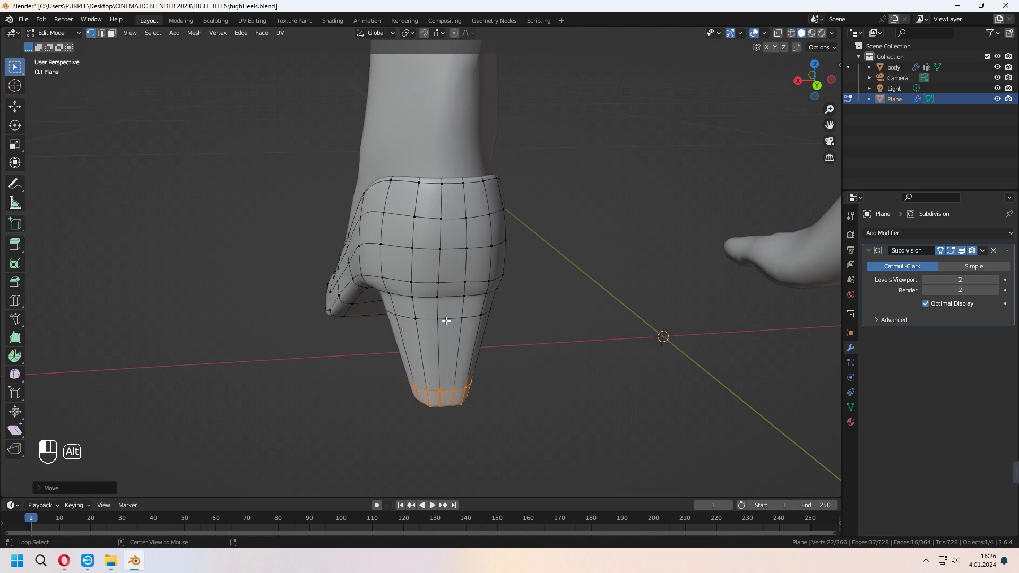
left_click(445, 321, "alt")
middle_click_drag(445, 321, 560, 346)
key("s")
key("x")
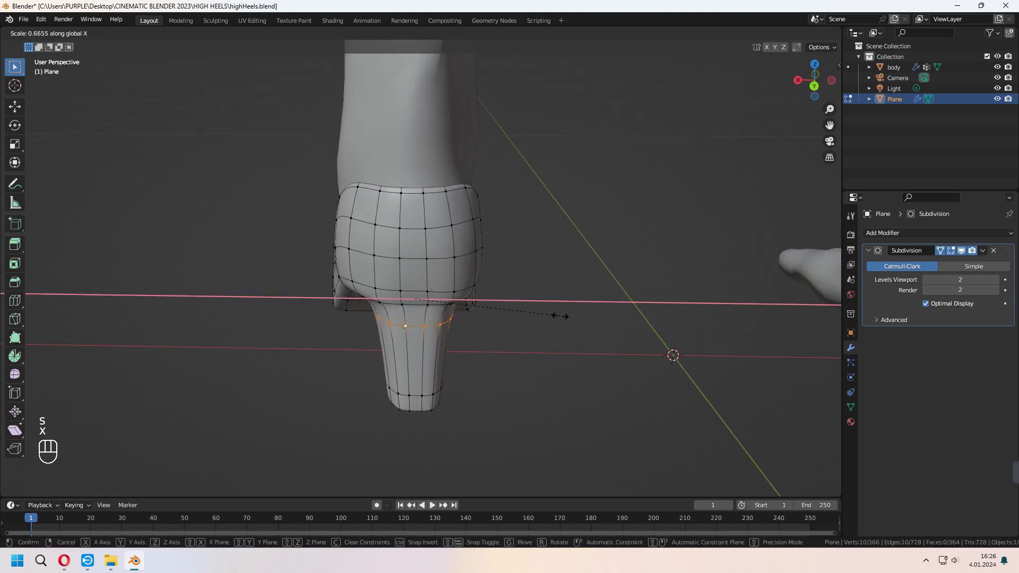
left_click(504, 309)
middle_click_drag(504, 309, 514, 299)
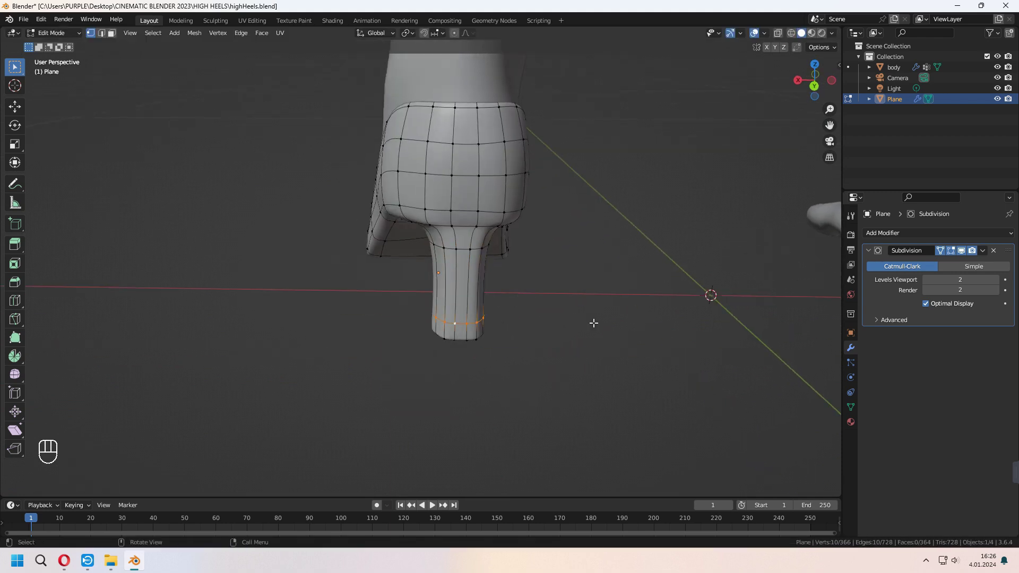
Scale the heel's lower loop and bottom face along X and Y to refine the heel tip
key("s")
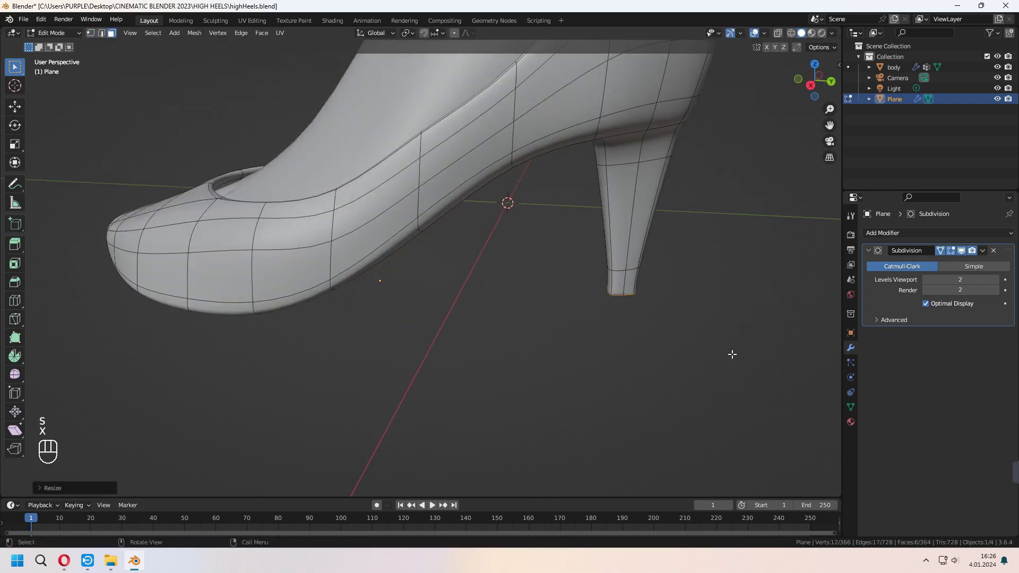
key("s")
key("y")
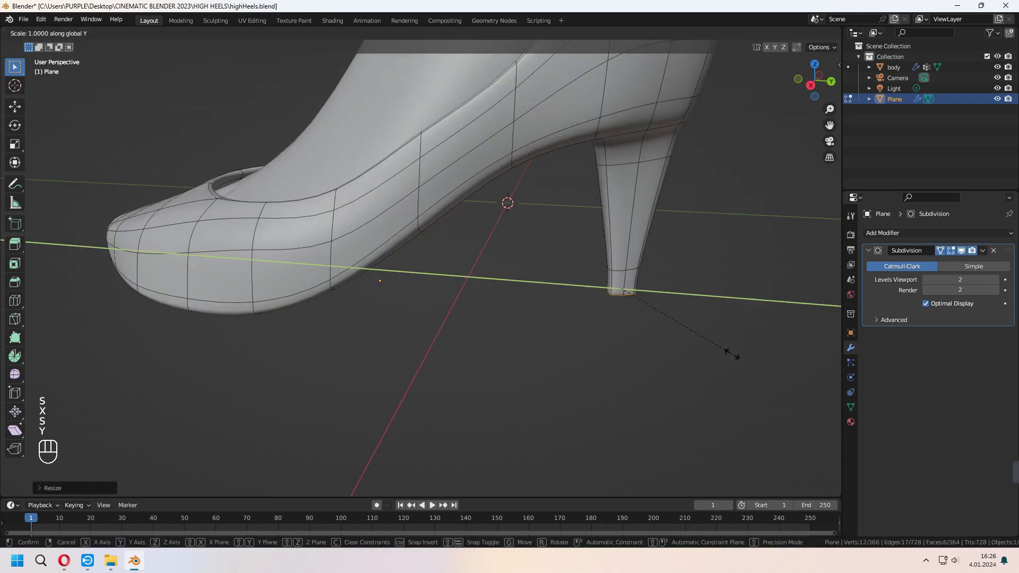
left_click(715, 346)
middle_click_drag(705, 341, 583, 320)
key("s")
key("x")
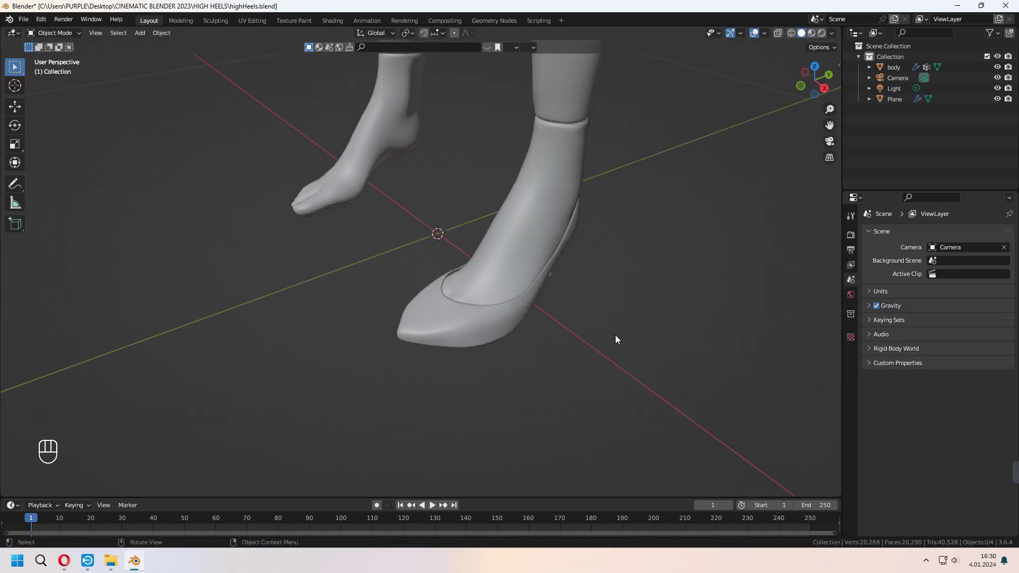
Switch to the Opera browser and look through the FreeSVG gallery and its Butterfly Silhouette page
middle_click_drag(616, 337, 160, 437)
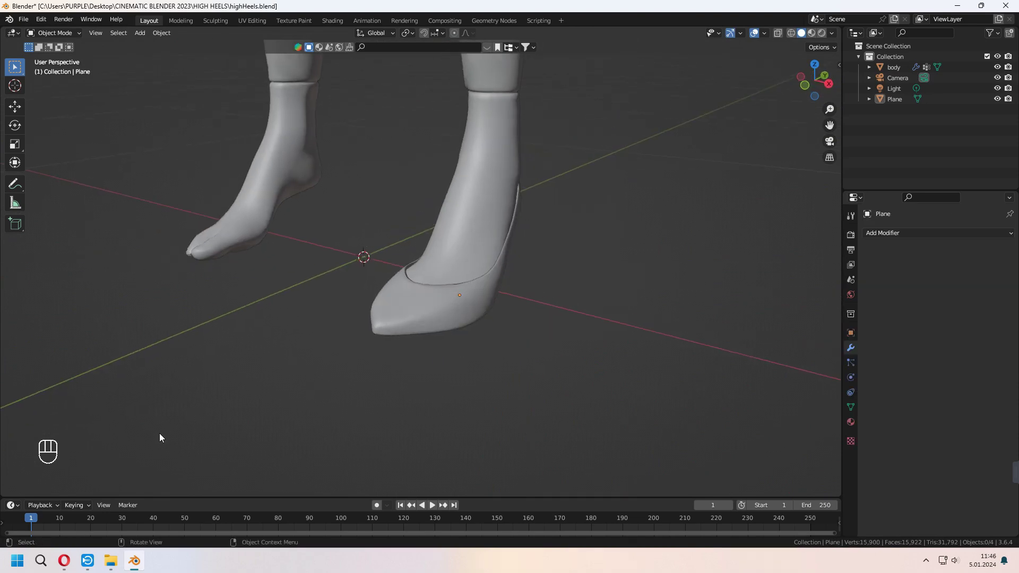
left_click(63, 558)
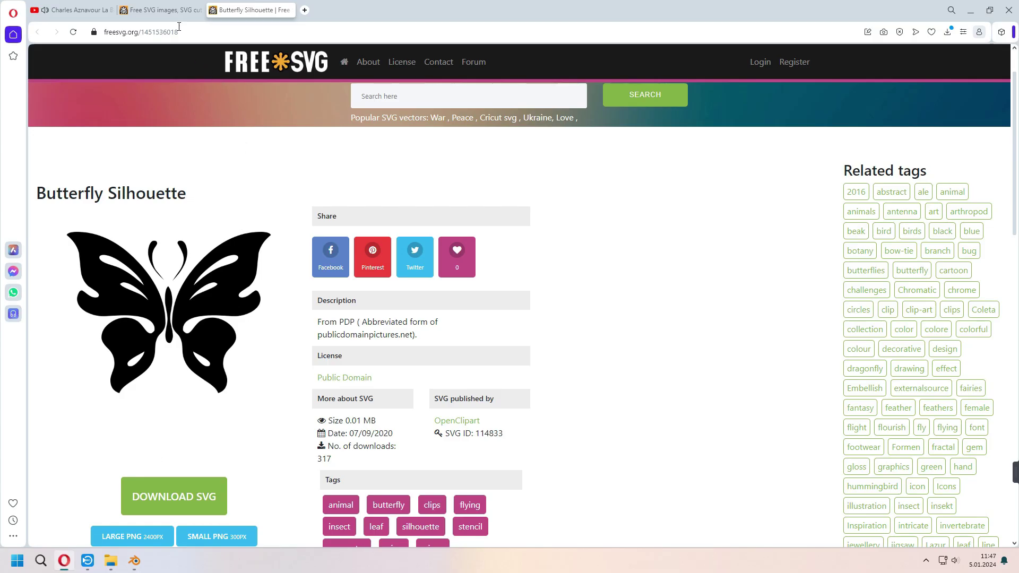
left_click(175, 10)
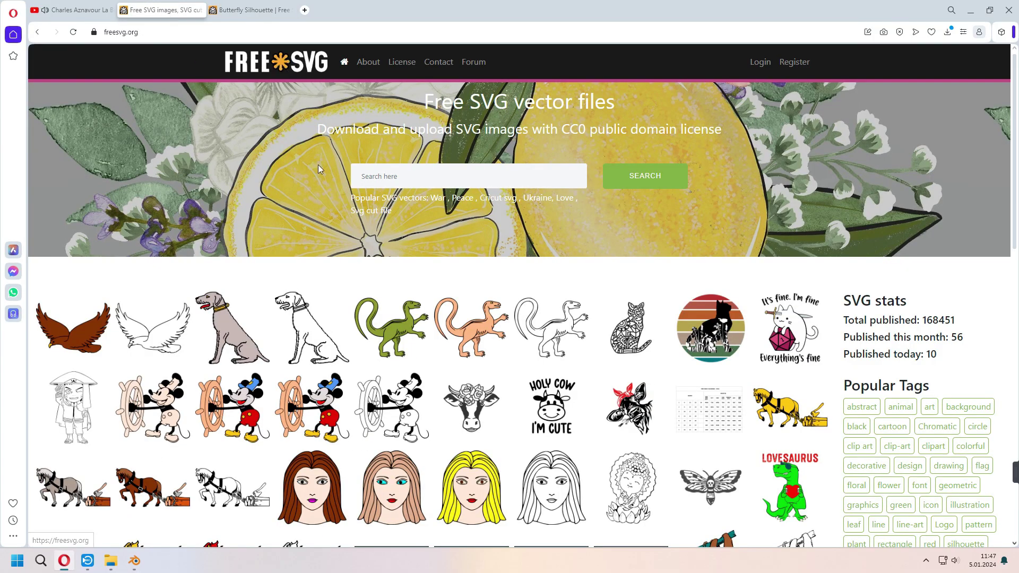
scroll(442, 425, "down", 8)
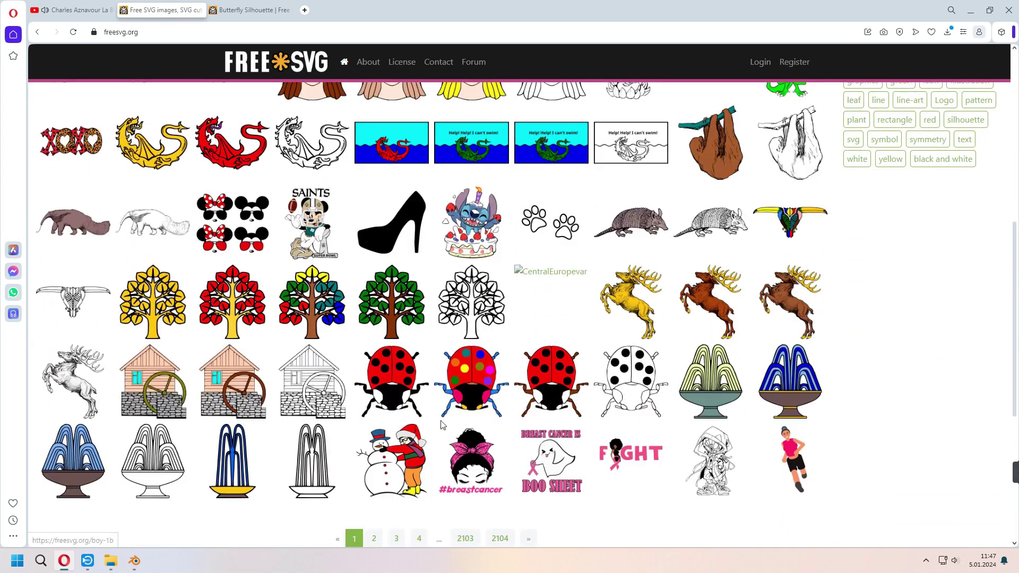
scroll(442, 425, "down", 3)
left_click(250, 9)
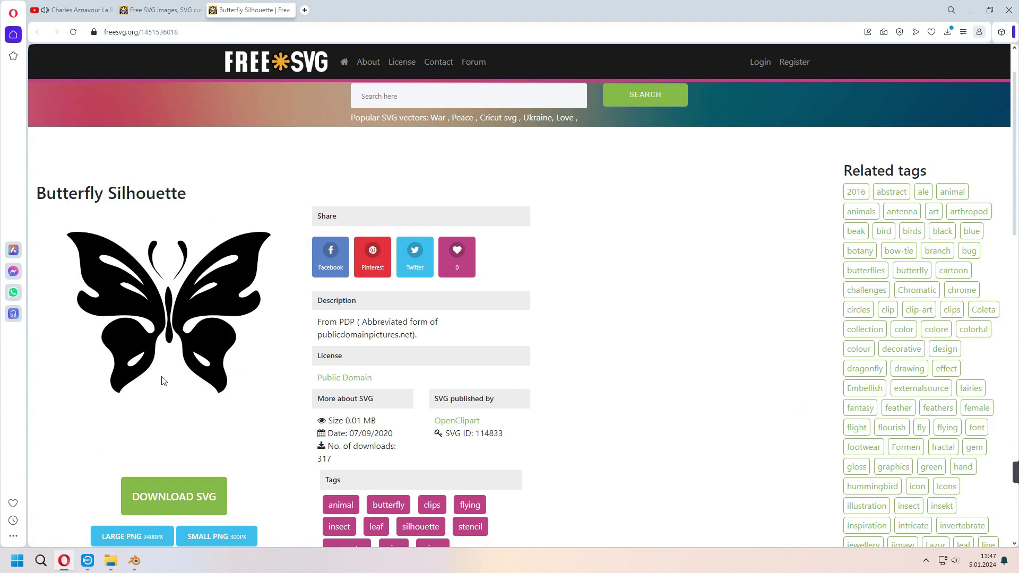
Switch back to Blender and hide the shoe and body objects
left_click(134, 561)
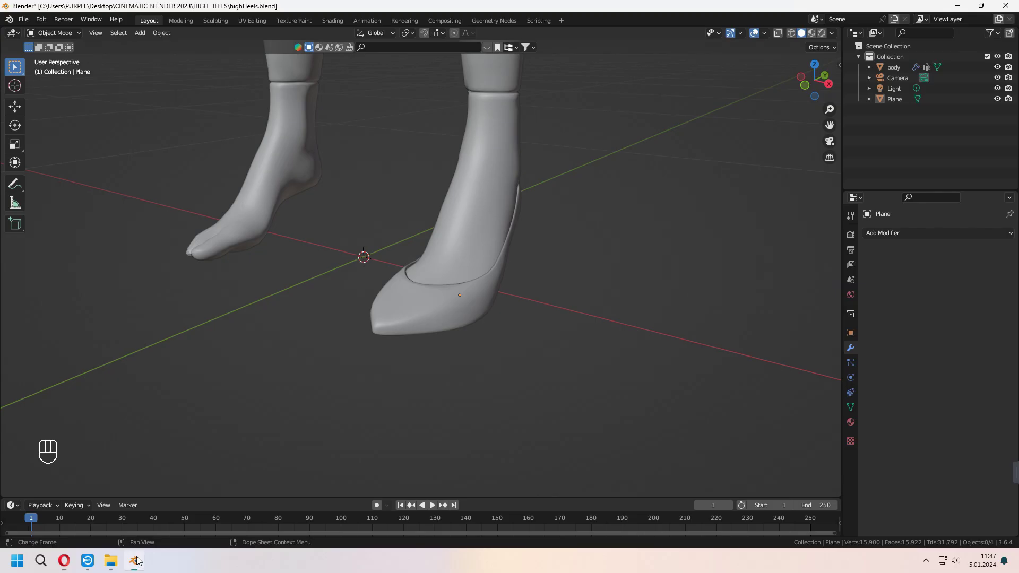
middle_click_drag(340, 385, 345, 388)
left_click_drag(404, 277, 479, 318)
key("h")
middle_click_drag(470, 315, 448, 282)
Import bfCute.svg from the svg folder as Scalable Vector Graphics
left_click(23, 21)
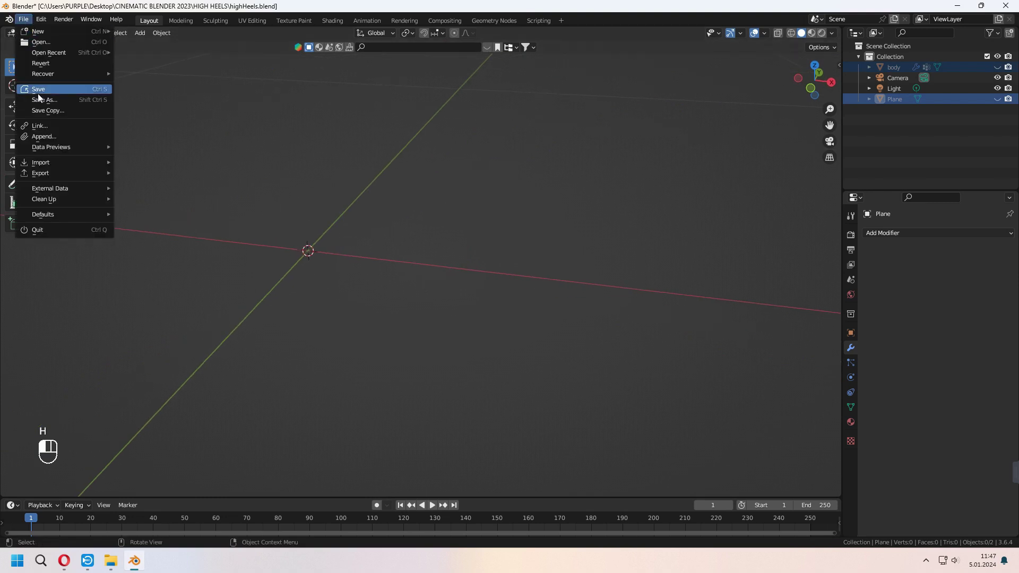
mouse_move(49, 163)
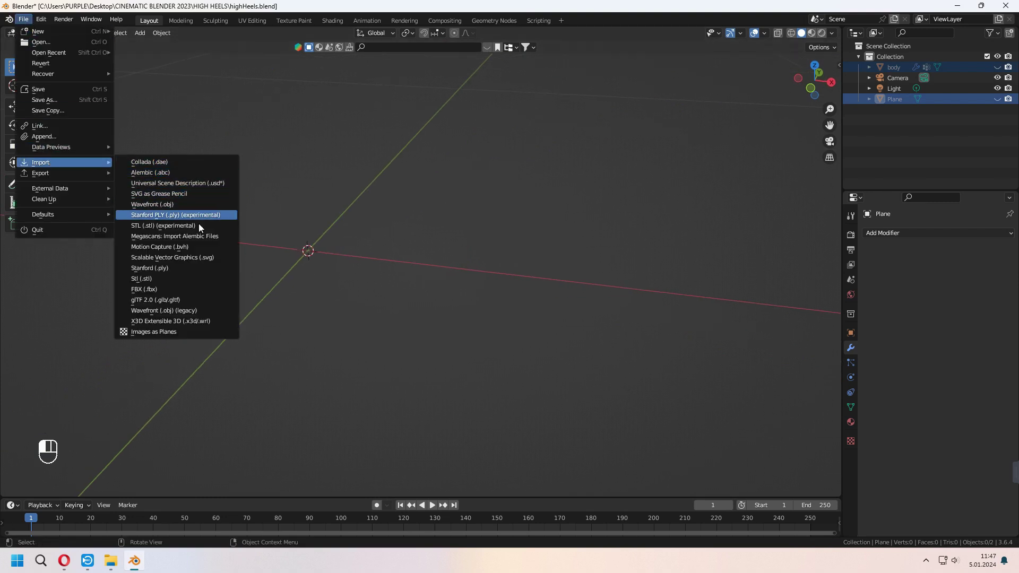
left_click(196, 259)
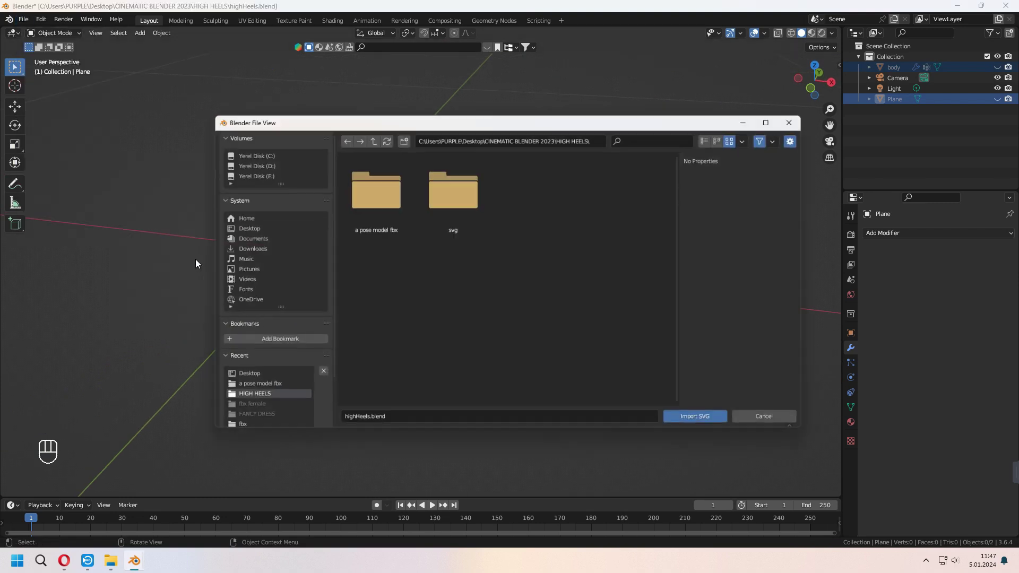
left_click(457, 195)
left_click(370, 202)
left_click(708, 424)
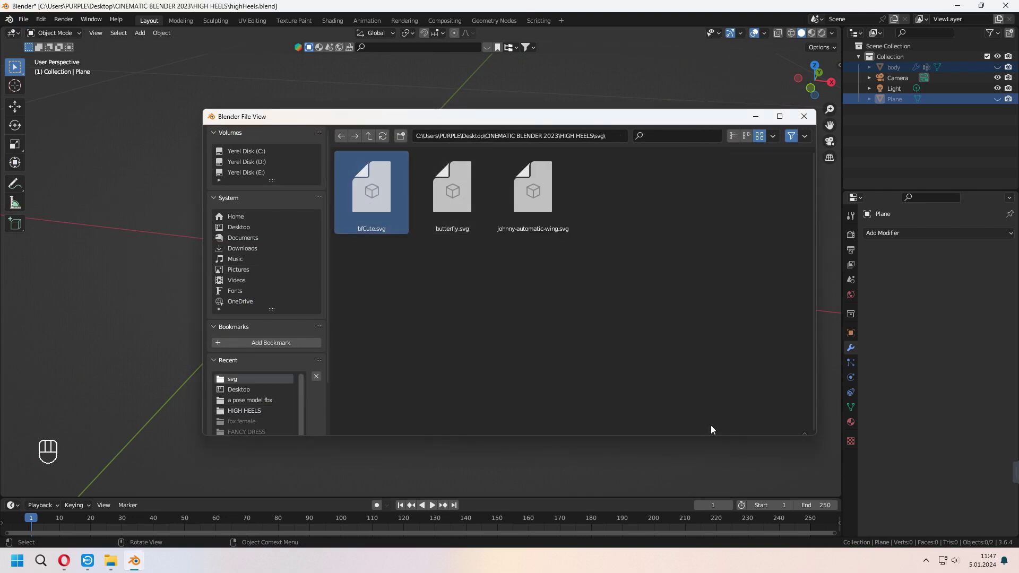
Move all imported butterfly curves along X to centre them on the world origin, and join them into one curve object
middle_click_drag(513, 339, 539, 340)
scroll(548, 336, "down", 4)
left_click_drag(292, 182, 565, 348)
key("g")
key("x")
left_click(532, 326)
middle_click_drag(511, 327, 598, 350, "shift")
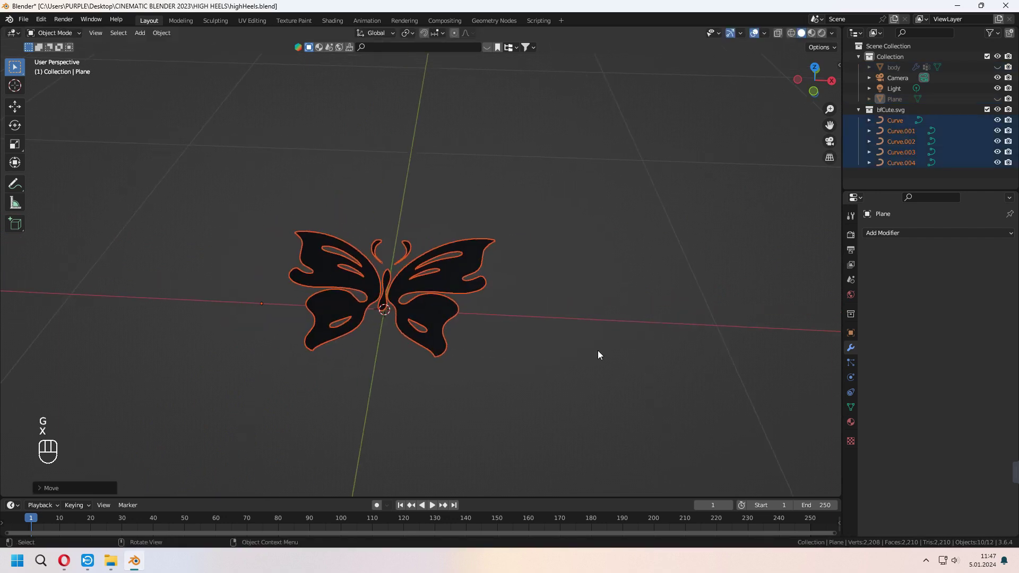
left_click(423, 310, "shift")
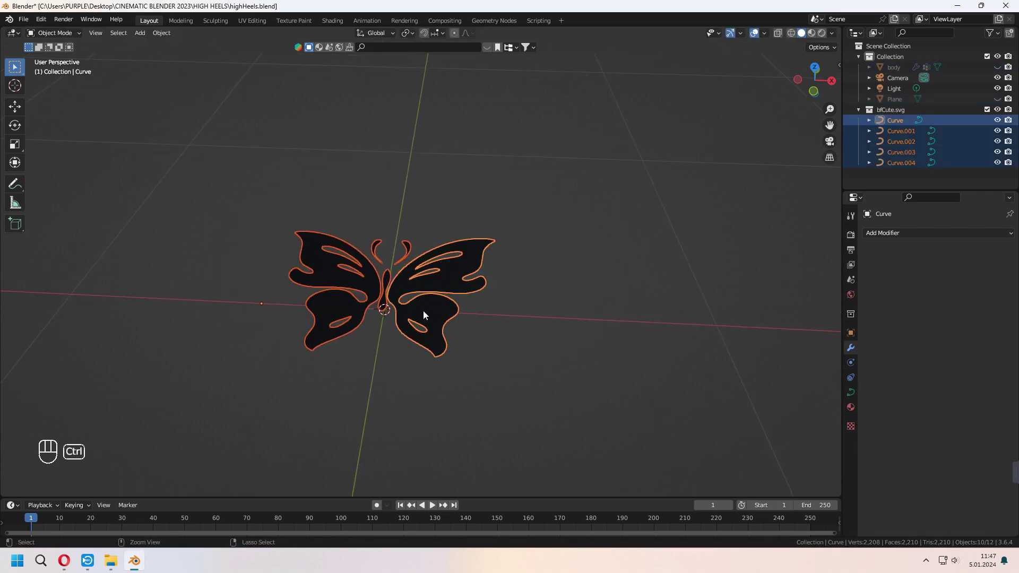
key("ctrl+j")
Try moving a control point handle at the outer edge of the butterfly's right wing in Edit Mode
key("Tab")
scroll(451, 335, "up", 5)
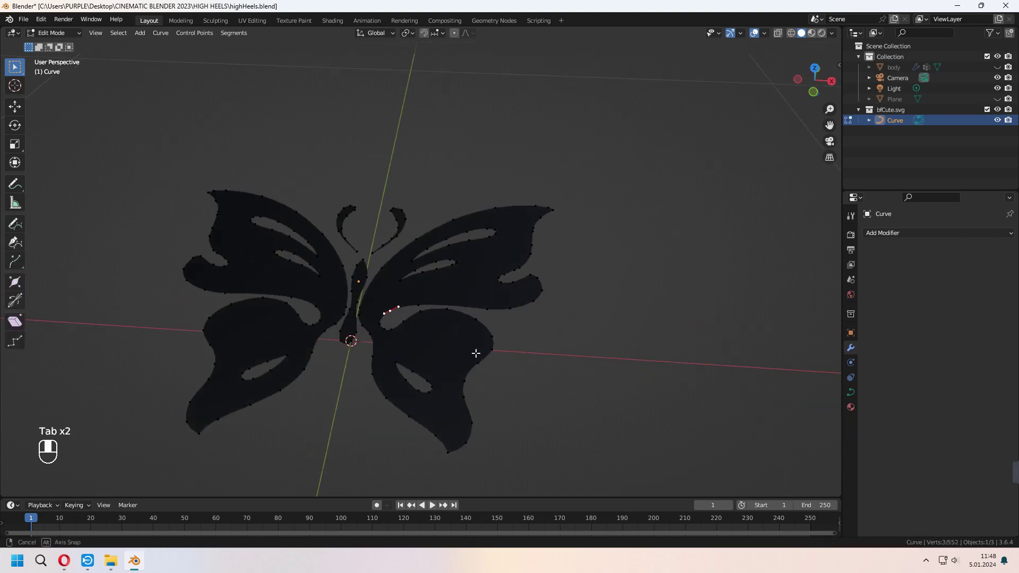
key("a")
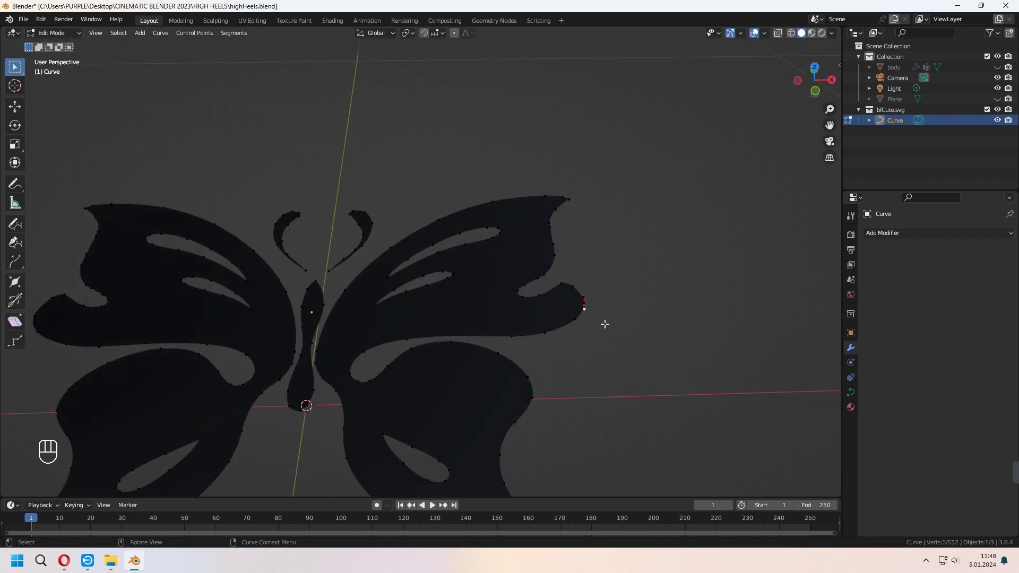
key("g")
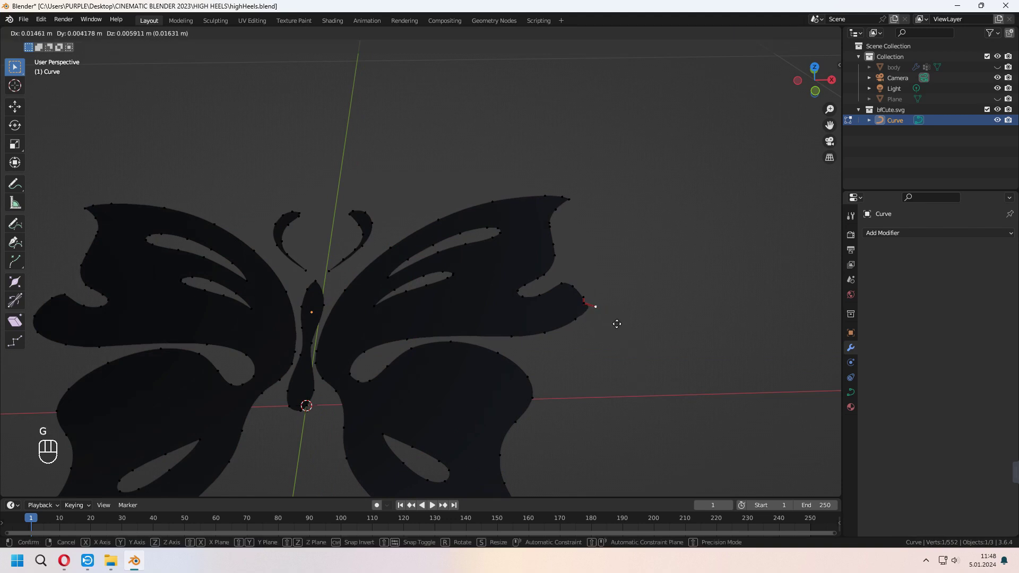
left_click(626, 320)
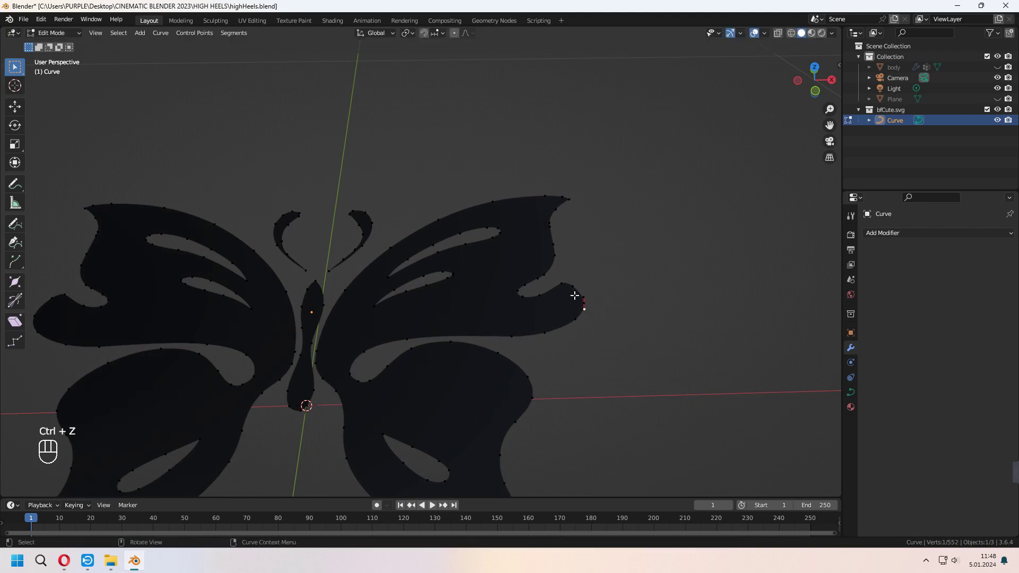
key("g")
left_click(636, 325)
key("Tab")
middle_click_drag(651, 367, 616, 372)
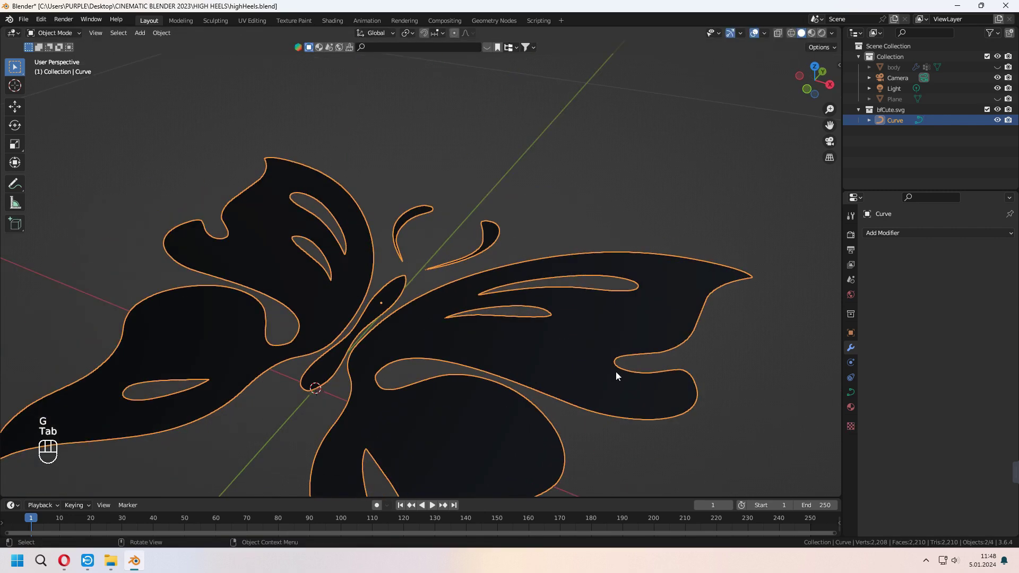
Lower the butterfly curve's preview resolution to 3
scroll(615, 371, "down", 2)
left_click(853, 391)
left_click(925, 280)
left_click(926, 279)
left_click(926, 279)
left_click(926, 279)
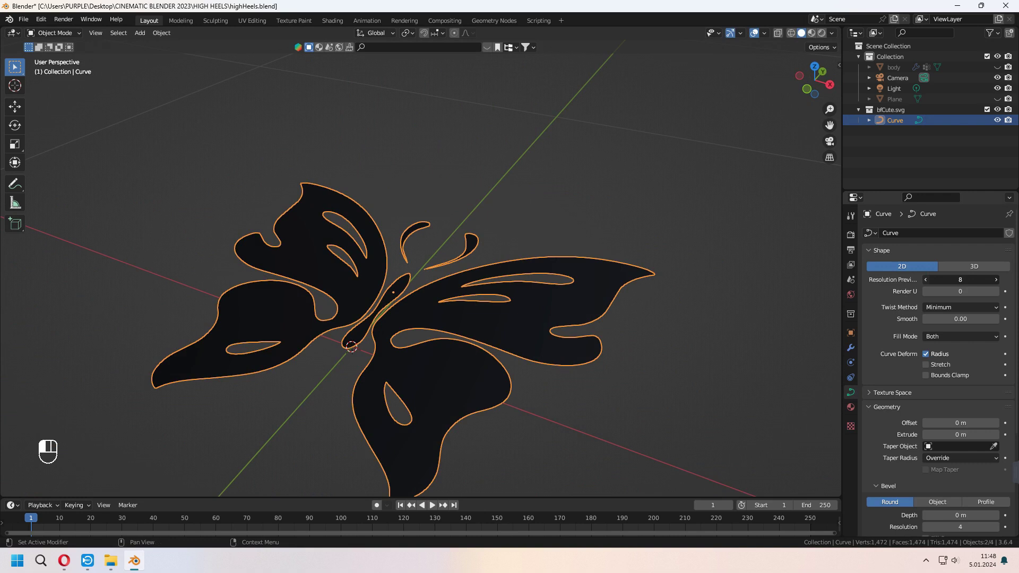
left_click(926, 279)
left_click(926, 279)
left_click(926, 280)
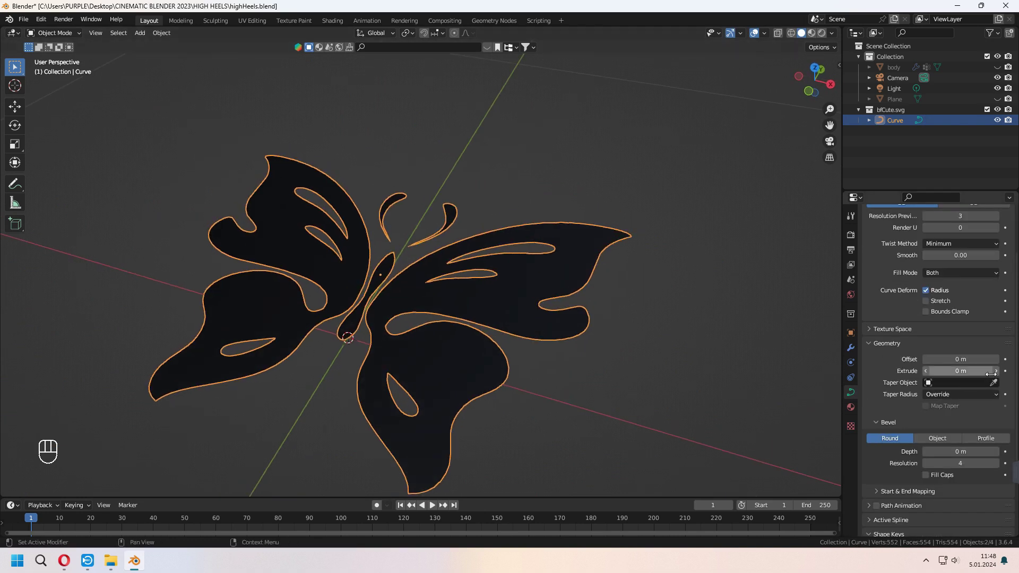
Try thickening the butterfly with the curve's Extrude value, and undo it
left_click(996, 372)
middle_click_drag(565, 328, 579, 353)
key("ctrl+z")
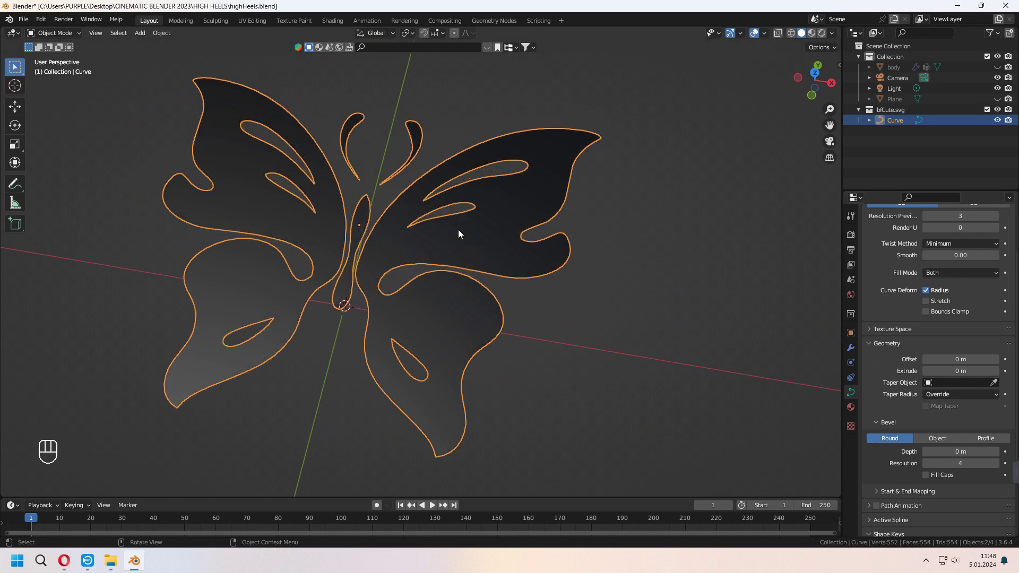
Convert the butterfly curve to a mesh and check its geometry in Edit Mode
right_click(455, 227)
mouse_move(454, 226)
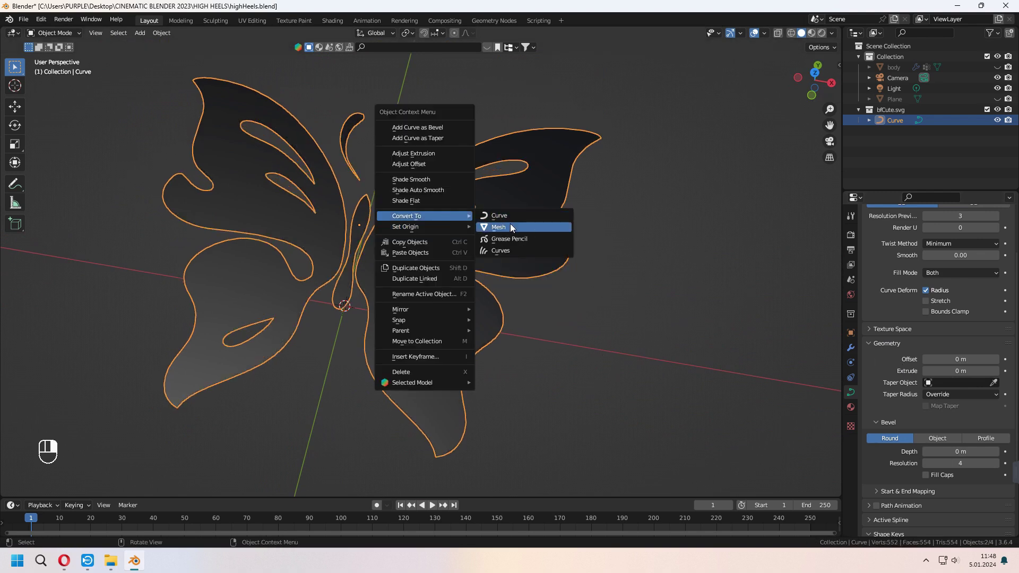
left_click(499, 227)
key("Tab")
middle_click_drag(518, 285, 426, 289)
key("a")
key("Tab")
scroll(427, 288, "down", 2)
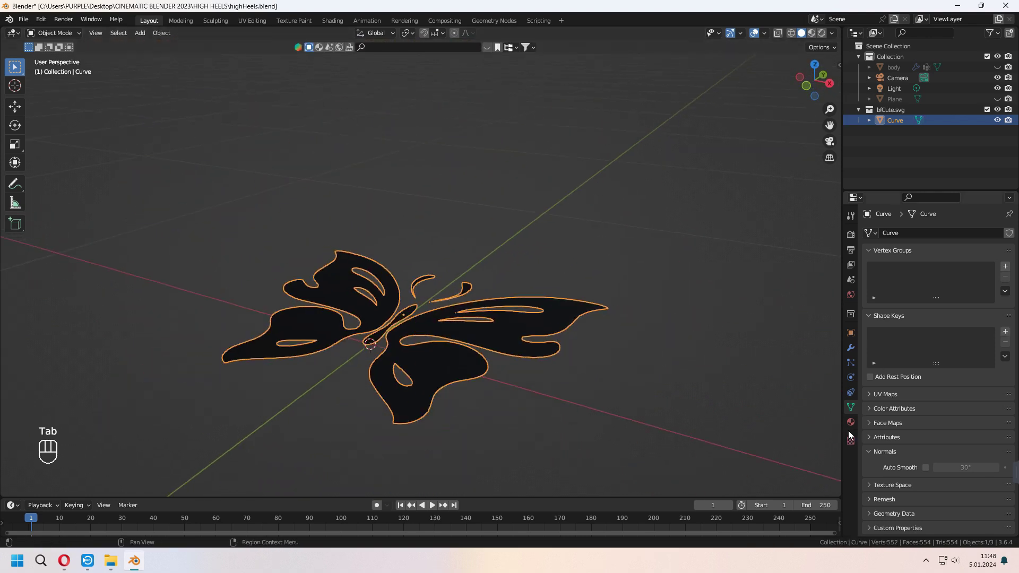
Remove the butterfly's imported material slot and try rotating the mesh 90 degrees about the X axis
left_click(851, 422)
left_click(1009, 243)
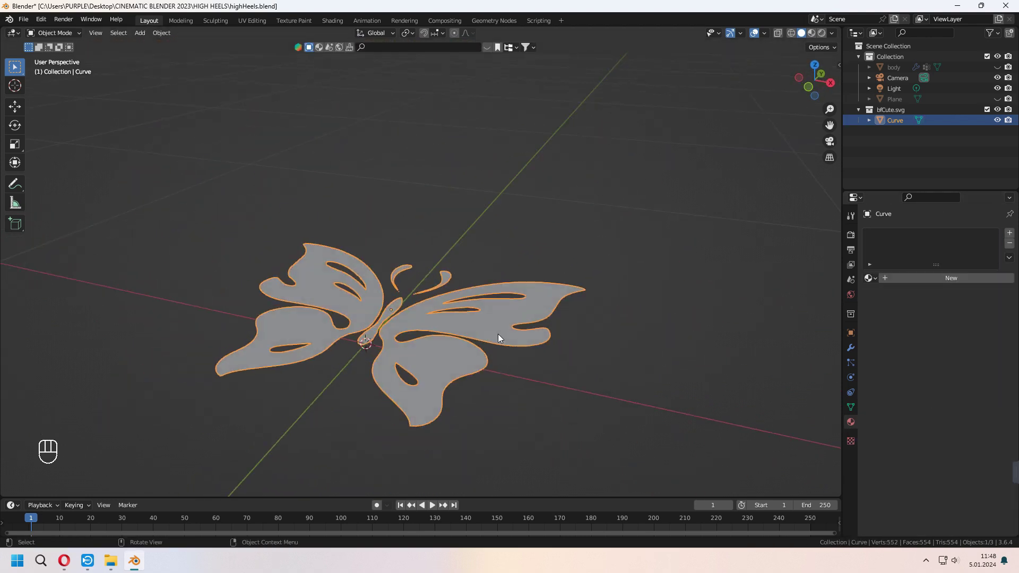
type("rx90")
left_click(496, 332)
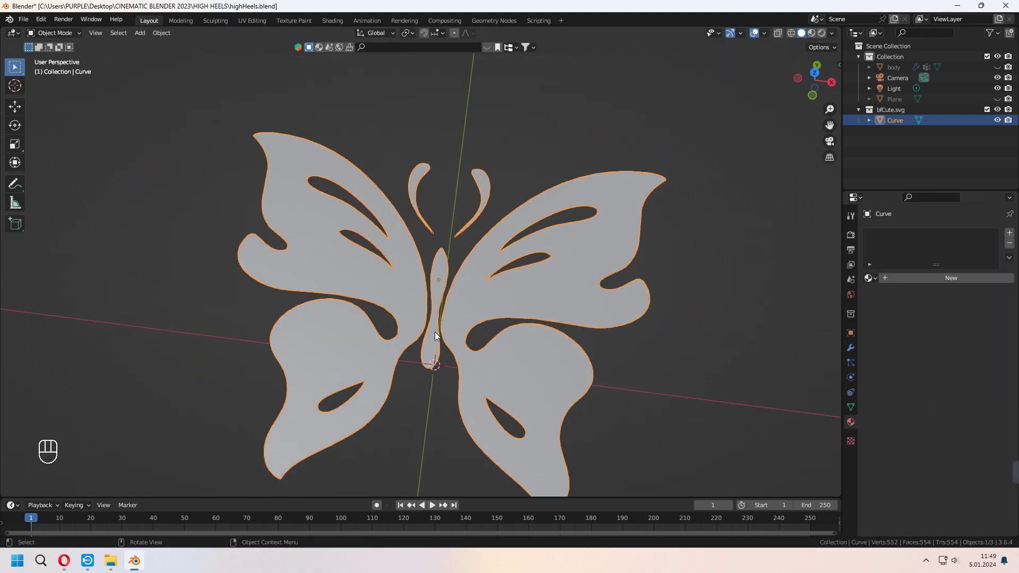
Separate the butterfly's body and both antennae into their own object and set the origins to the geometry
key("Tab")
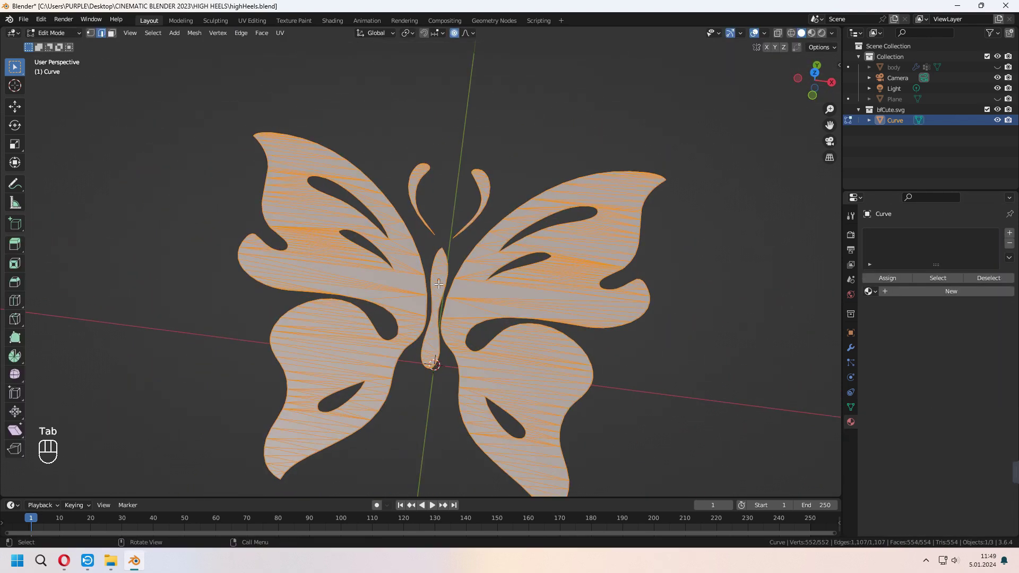
key("l")
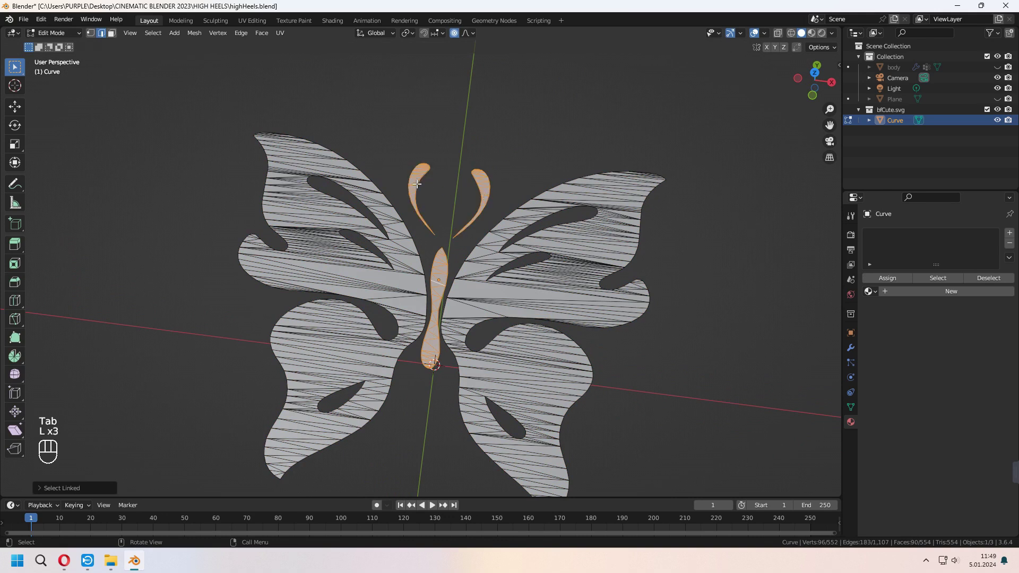
key("p")
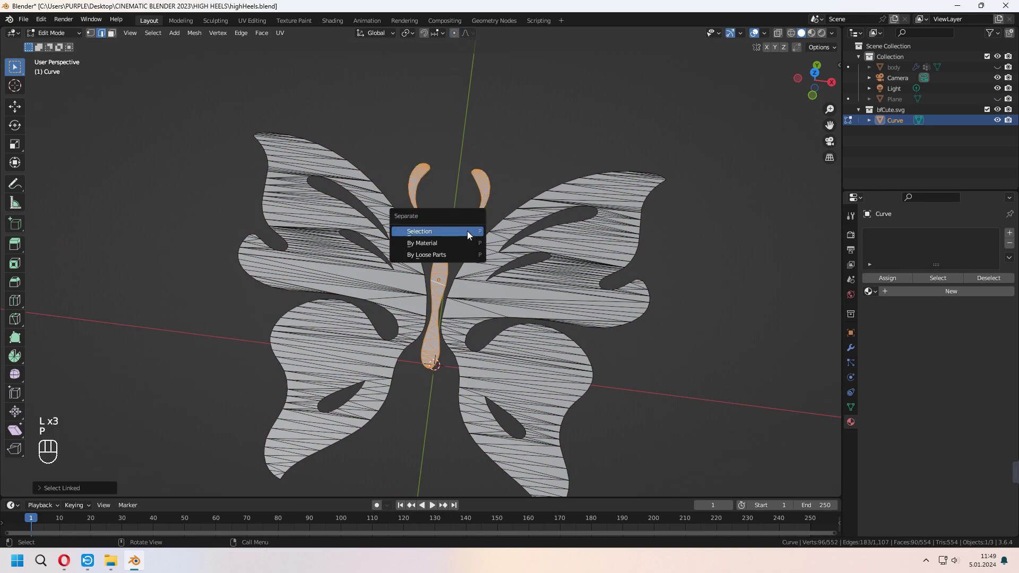
left_click(468, 231)
key("Tab")
right_click(489, 291)
mouse_move(440, 338)
left_click(547, 349)
Select both butterfly objects and rotate them 90 degrees about the X axis so the butterfly stands upright
left_click(440, 236, "shift")
left_click(564, 353, "shift")
key("r")
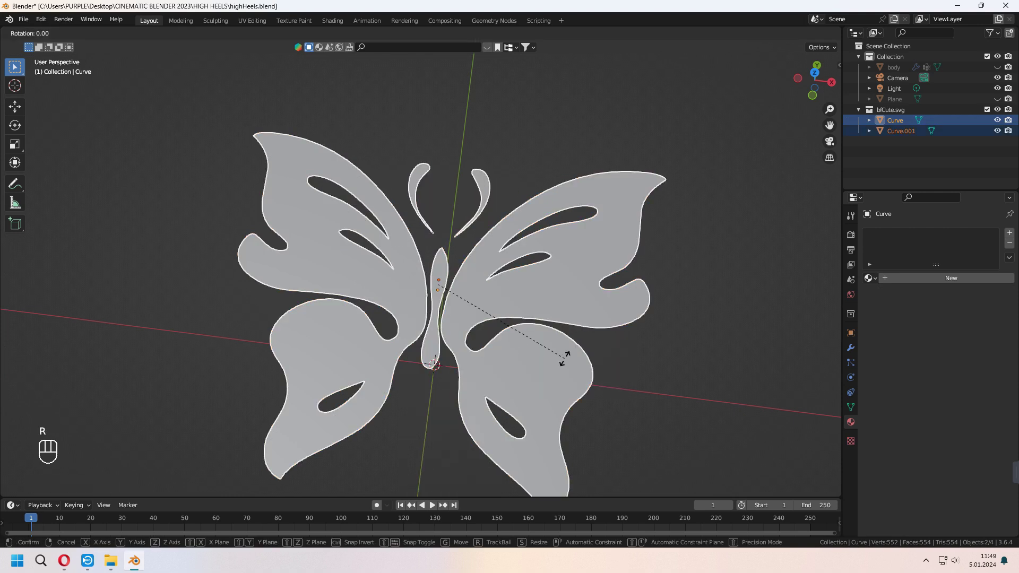
key("x")
key("KP_9")
key("KP_0")
key("KP_Enter")
scroll(552, 364, "down", 4)
middle_click_drag(542, 368, 542, 373)
Separate one wing from the butterfly's wings mesh into its own object
left_click(408, 251)
key("KP_7")
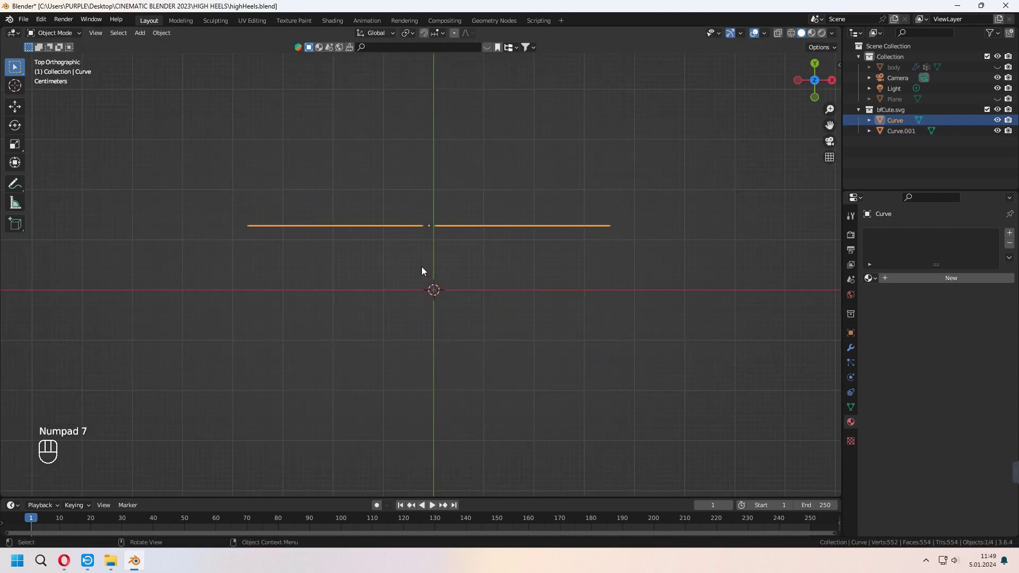
key("Tab")
middle_click_drag(497, 281, 514, 300)
left_click(513, 300)
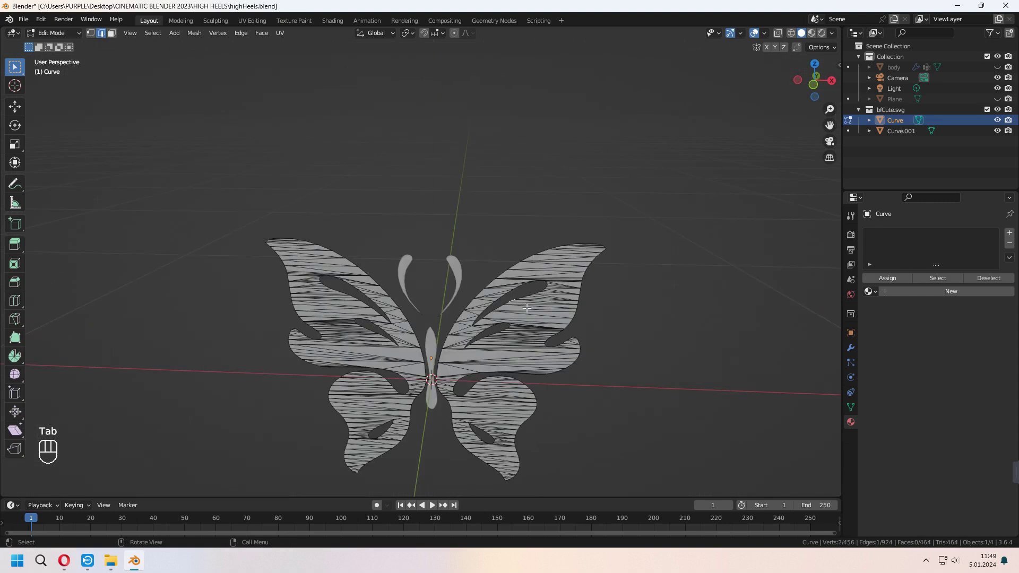
key("l")
key("p")
left_click(504, 315)
key("Tab")
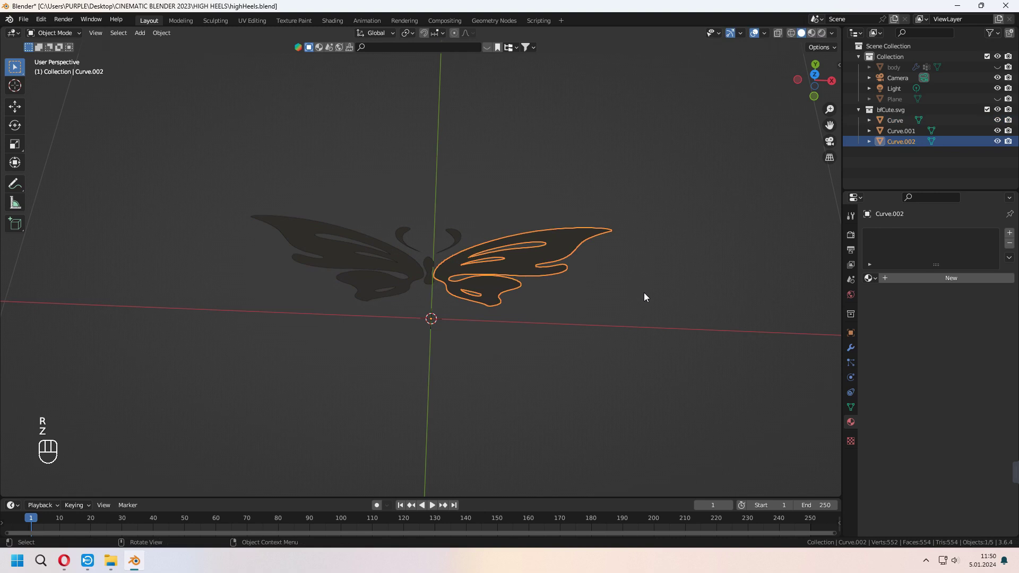
Rotate the separated wing about 28 degrees around the Z axis and shift it along X back to the butterfly's body
key("r")
key("z")
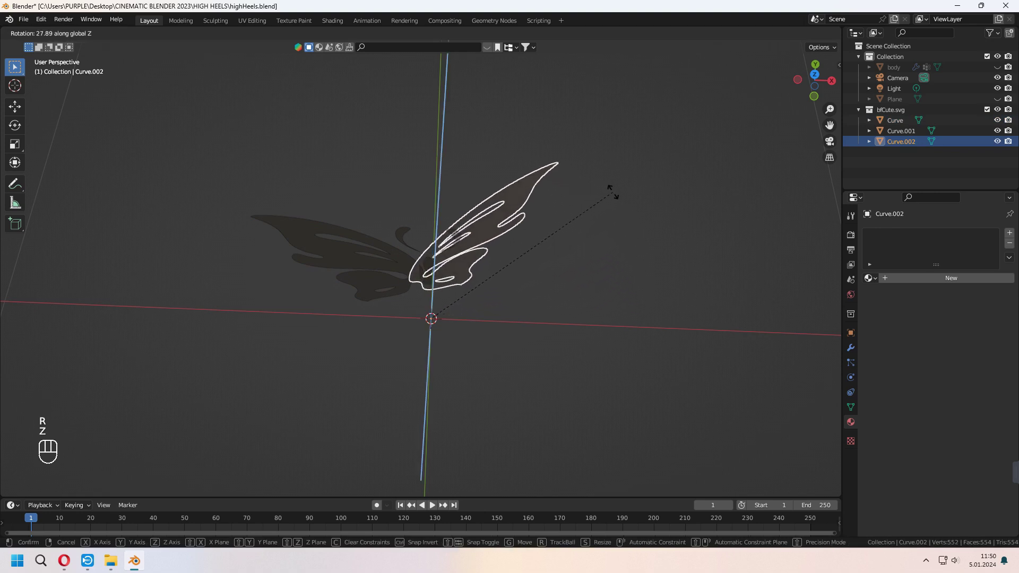
left_click(603, 182)
key("g")
key("x")
left_click(576, 225)
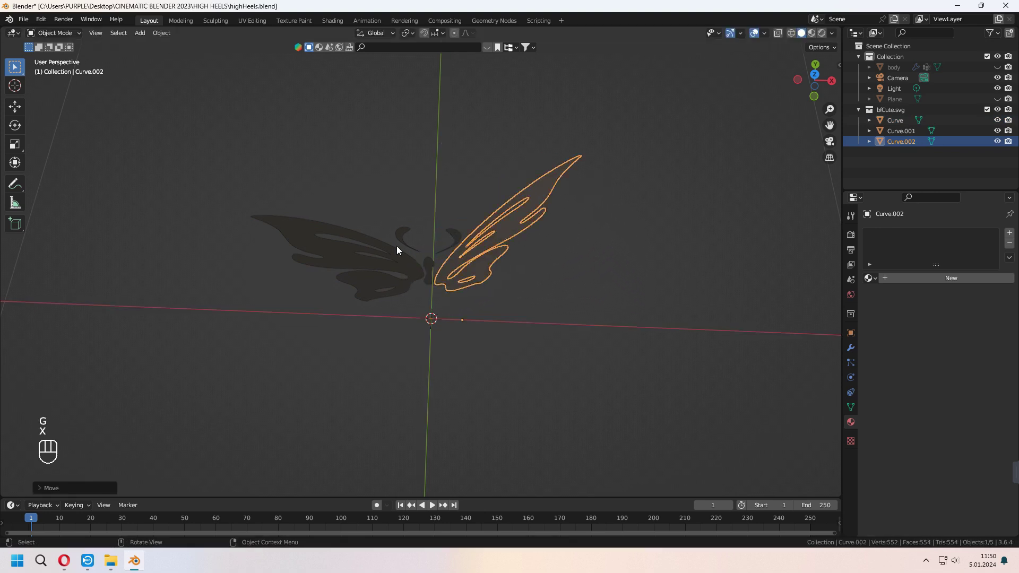
Angle the opposite wing to match and select all three butterfly objects
left_click(397, 250)
middle_click_drag(397, 250, 375, 349)
key("Tab")
key("Tab")
left_click(375, 348)
left_click(502, 305)
key("KP_7")
middle_click_drag(503, 304, 457, 212)
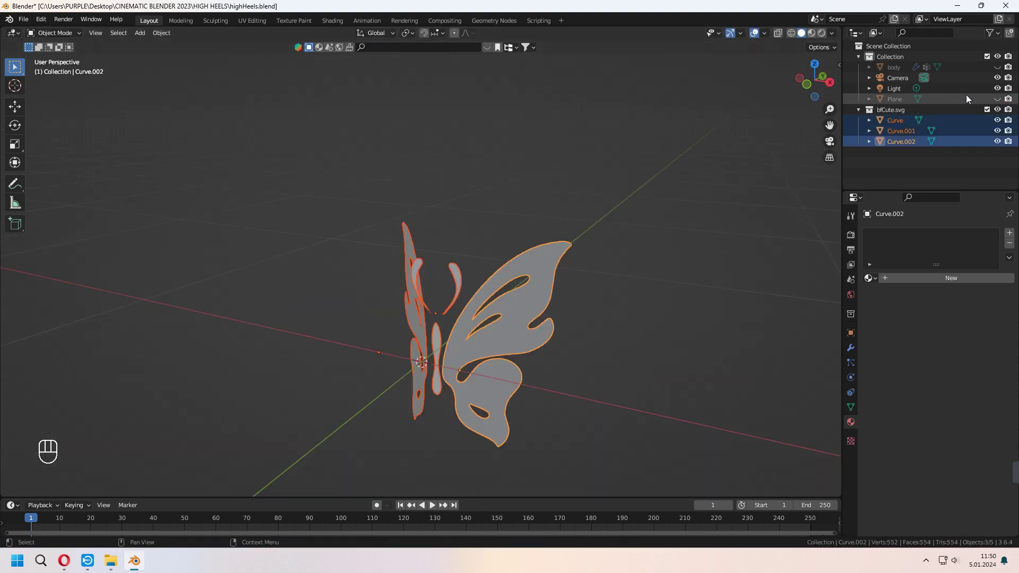
Unhide the shoe, scale the butterfly down and move it to the back of the shoe above the heel
left_click(998, 99)
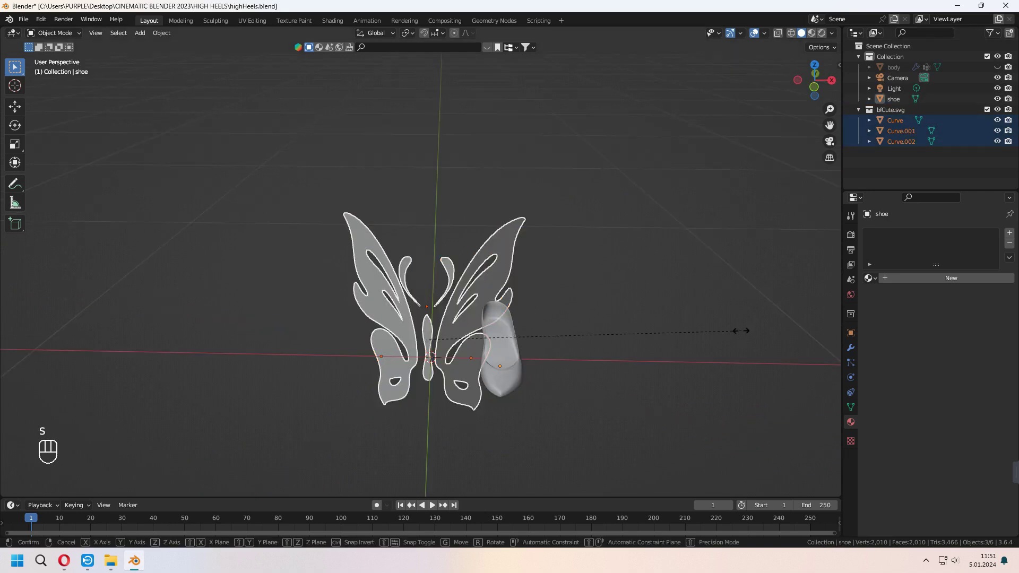
key("s")
left_click(512, 368)
key("KP_3")
key("g")
key("x")
left_click(600, 309)
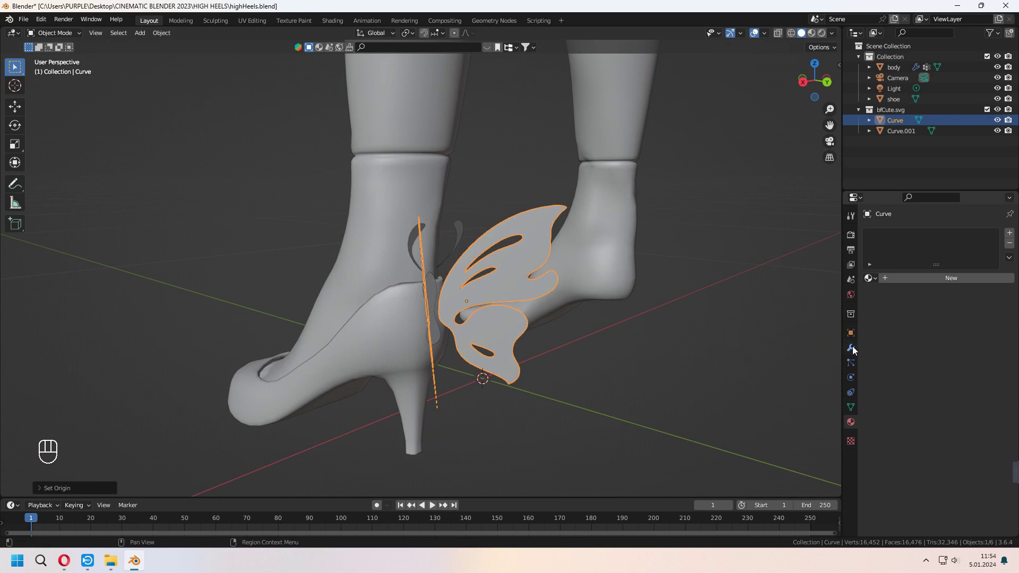
Add a Solidify modifier to the butterfly's wings
left_click(852, 349)
left_click(925, 234)
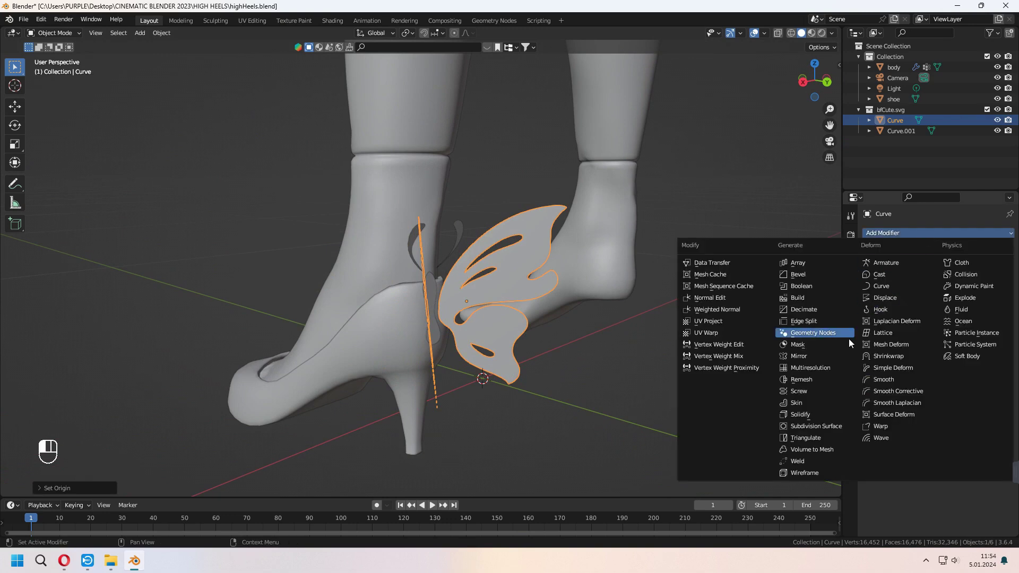
left_click(822, 415)
middle_click_drag(559, 396, 475, 353)
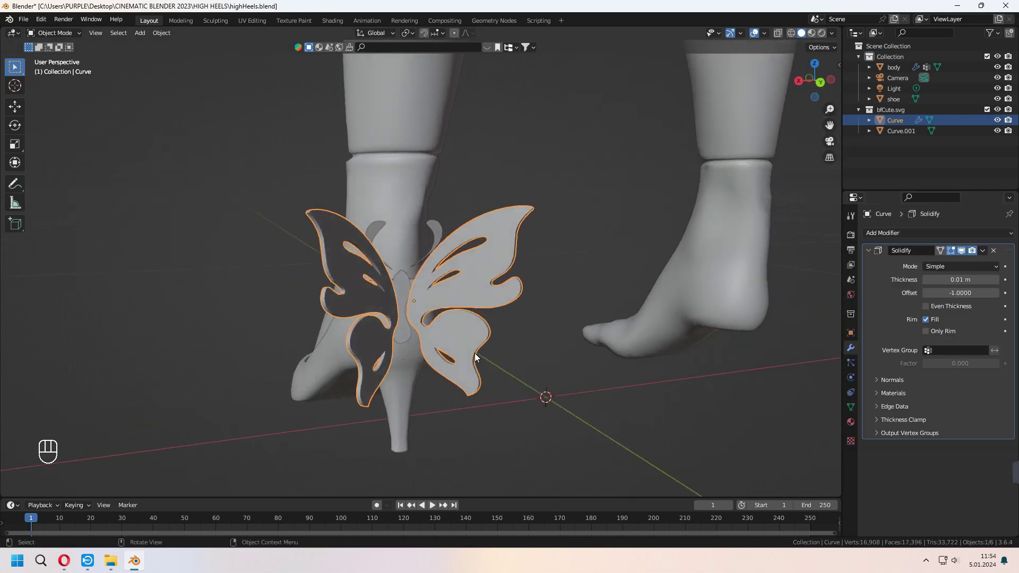
Shade the butterfly's wings smooth and enable Auto Smooth at 30°
right_click(464, 292)
mouse_move(464, 292)
left_click(448, 244)
scroll(460, 336, "up", 2)
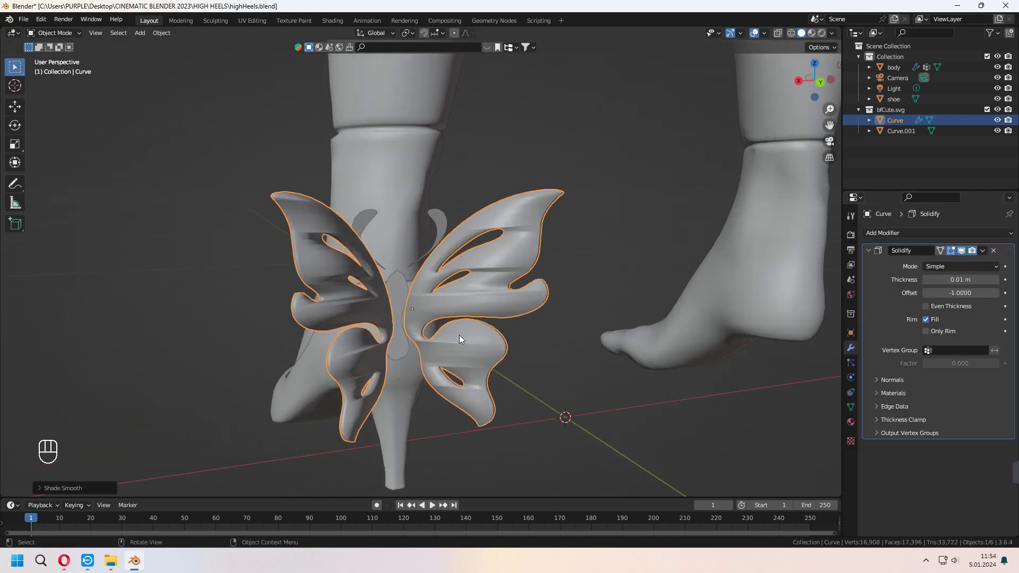
left_click(852, 406)
left_click(926, 467)
middle_click_drag(520, 410, 610, 412)
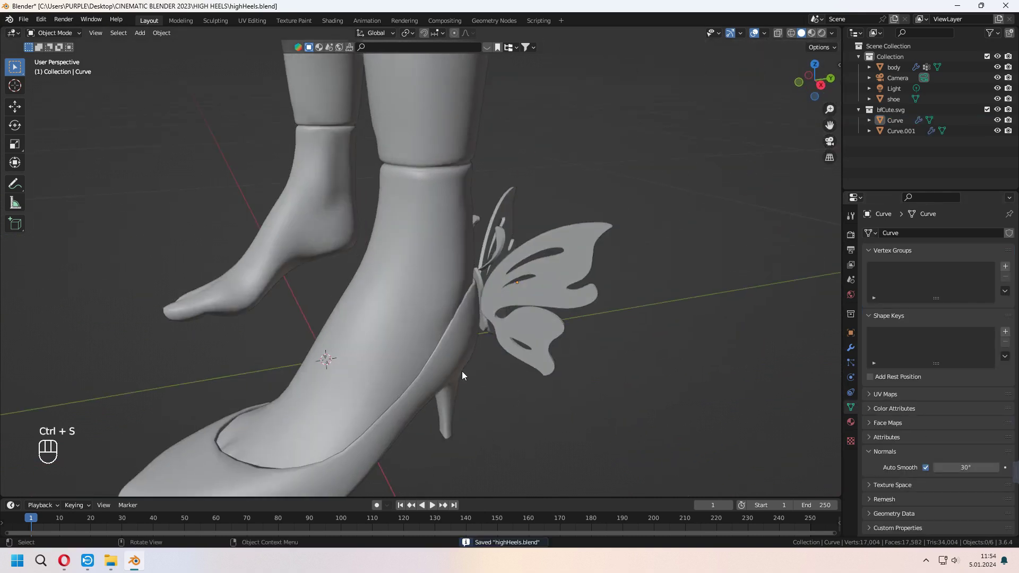
Add a NURBS path curve to the scene for the ankle strap
scroll(464, 367, "down", 2)
scroll(467, 363, "up", 3)
left_click(431, 295)
key("shift+a")
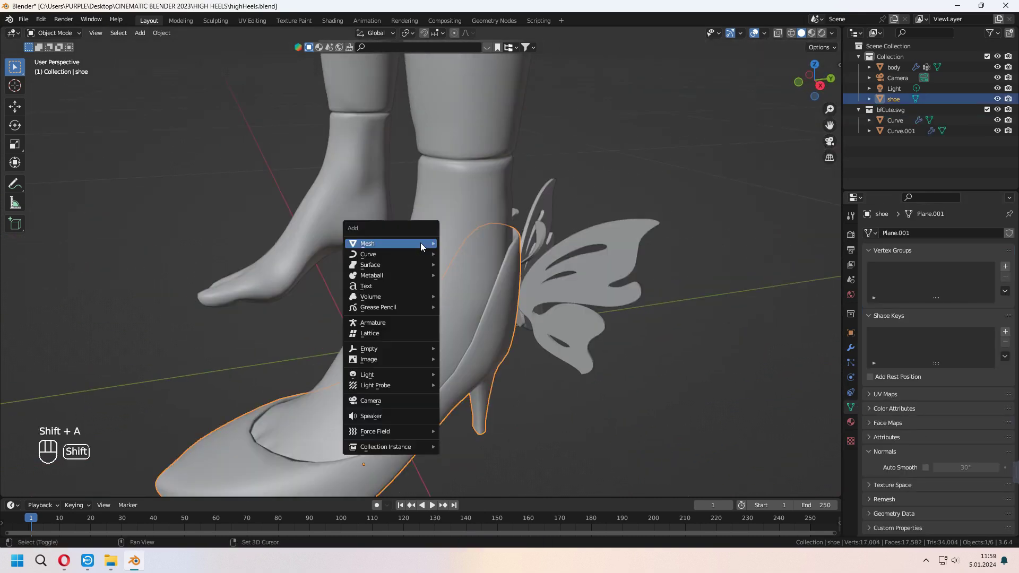
mouse_move(383, 254)
left_click(467, 293)
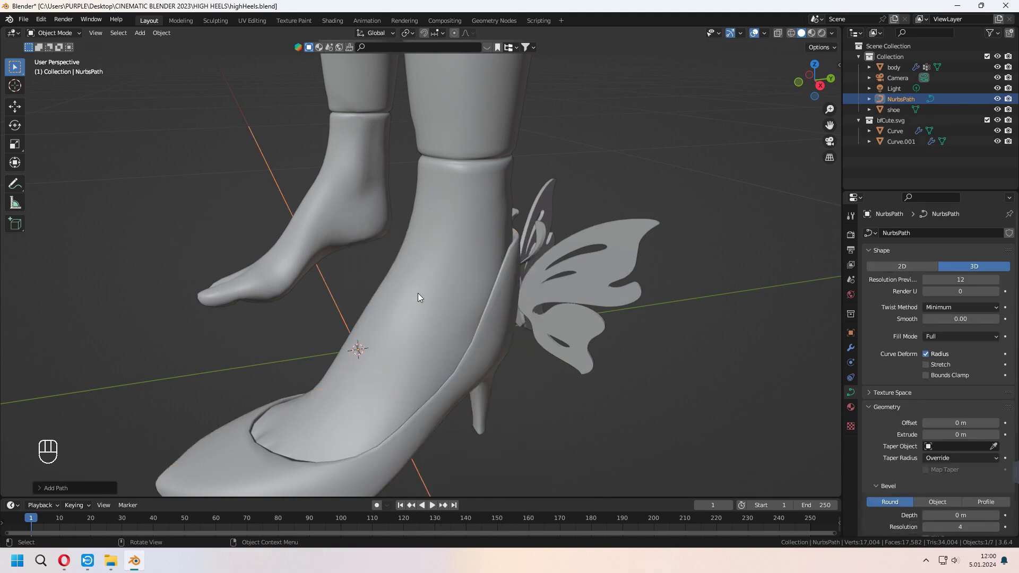
Scale the path down along the X axis and move it up in front of the ankle
middle_click_drag(418, 293, 496, 293)
scroll(496, 294, "down", 4)
key("s")
key("x")
left_click(345, 339)
scroll(499, 388, "up", 3)
middle_click_drag(500, 388, 580, 410, "shift")
key("KP_1")
key("g")
left_click(671, 246)
middle_click_drag(629, 292, 508, 325)
scroll(507, 325, "up", 2)
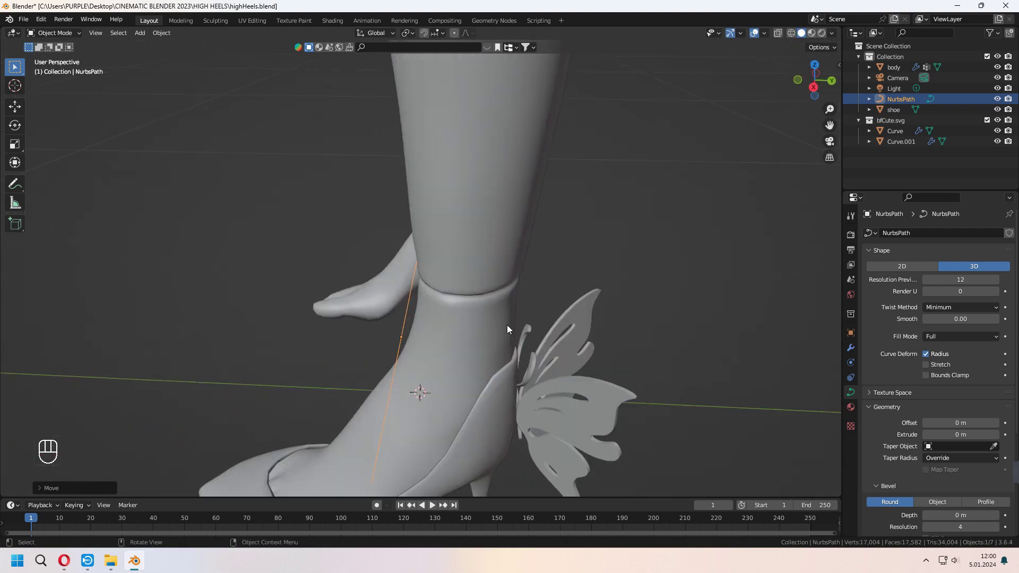
Scale the path along X again to fit the width of the ankle
scroll(508, 329, "down", 4)
key("KP_3")
middle_click_drag(549, 265, 604, 221)
scroll(604, 220, "up", 4)
key("s")
key("x")
left_click(585, 345)
key("s")
key("x")
left_click(605, 351)
middle_click_drag(589, 352, 555, 335)
Move the path's outer end control point along Y toward the heel
key("Tab")
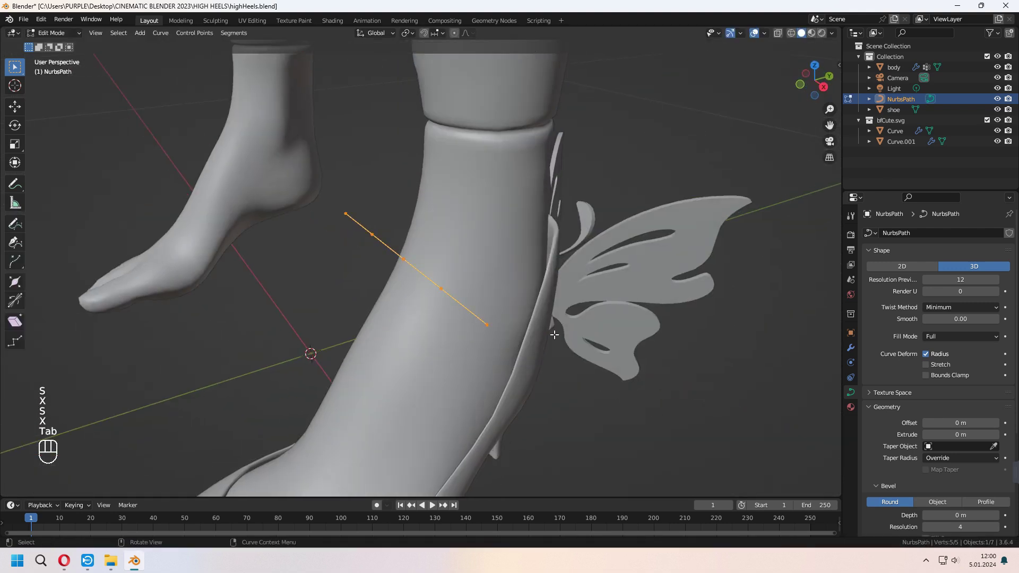
left_click_drag(505, 343, 505, 343)
middle_click_drag(505, 343, 540, 377)
key("g")
key("y")
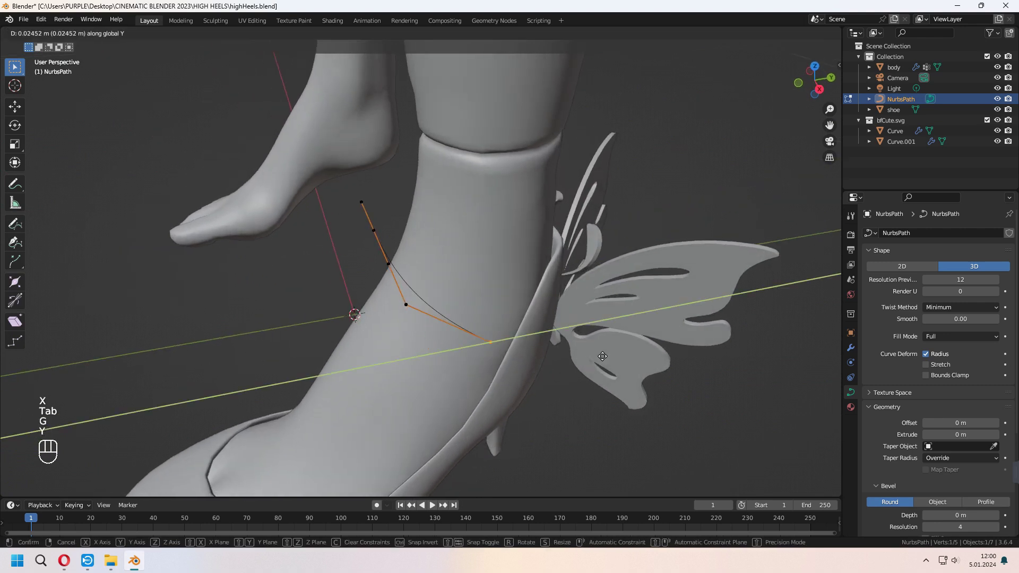
left_click(627, 328)
Adjust the path's control point along X to bend the curve around the ankle's side
middle_click_drag(459, 356, 435, 360)
key("g")
right_click(448, 377)
key("g")
key("x")
left_click(454, 333)
Extrude the path's end point along Y toward the back edge of the shoe
middle_click_drag(546, 274, 478, 368)
key("e")
key("y")
left_click(579, 364)
middle_click_drag(658, 340, 603, 345)
Subdivide the segment between two of the path's control points and move a point along X
left_click(418, 243, "shift")
right_click(459, 266)
left_click(451, 256)
left_click(457, 292)
key("g")
key("x")
left_click(499, 290)
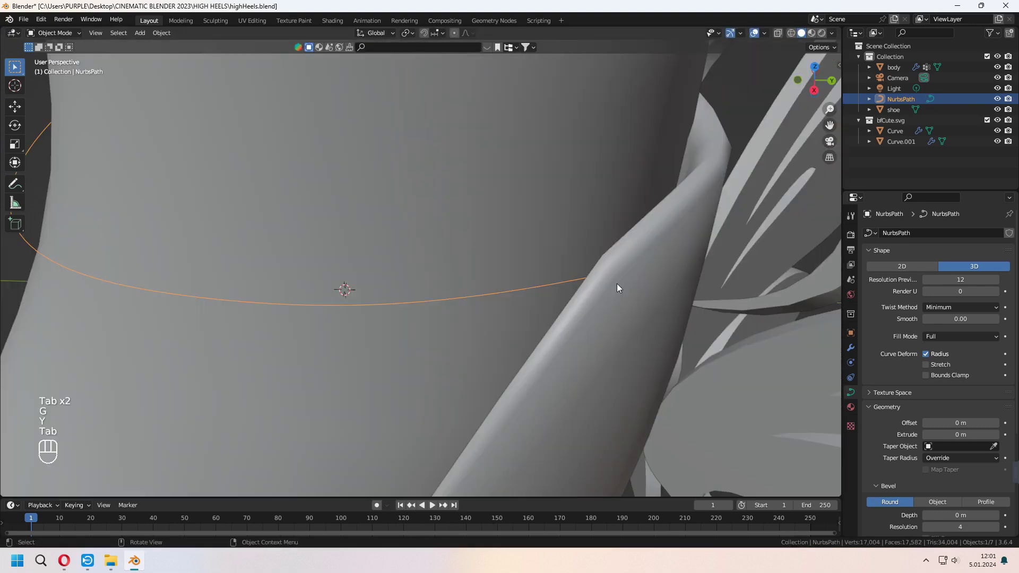
Reposition control points on the path's front curve, one along Y and one along X, to follow the ankle
middle_click_drag(617, 284, 478, 223)
key("Tab")
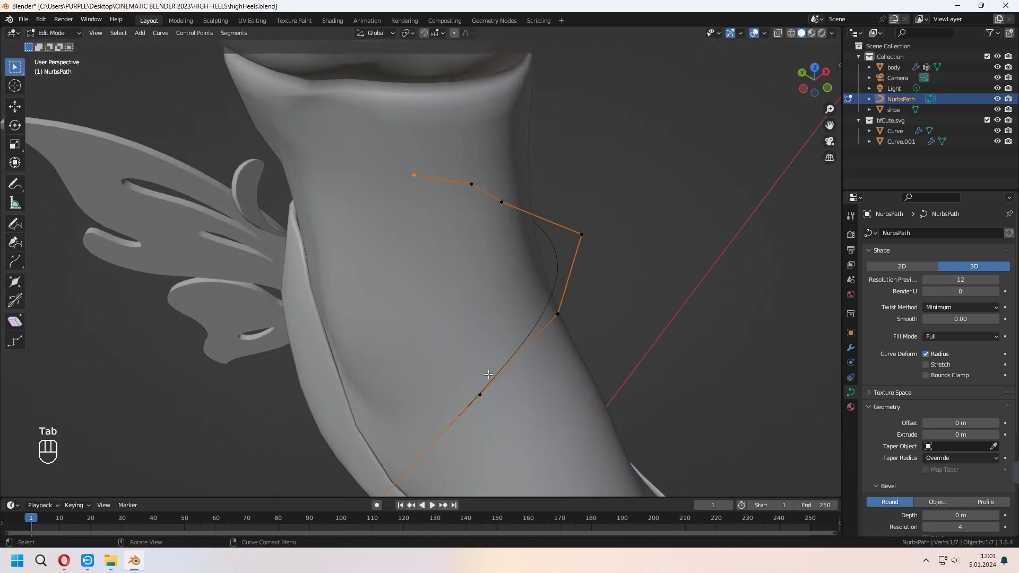
scroll(489, 375, "down", 1)
left_click(484, 383)
key("g")
key("y")
left_click(424, 363)
left_click(553, 229)
key("g")
key("x")
left_click(547, 234)
Shift further path control points along Y and X to wrap the curve closely around both sides of the ankle
left_click_drag(519, 301, 569, 346)
key("g")
key("y")
left_click(586, 356)
left_click(398, 458)
key("g")
key("x")
left_click(354, 242)
left_click_drag(380, 316, 561, 343)
key("g")
key("x")
left_click(547, 380)
Fine-tune the path's front control point, return to Object Mode and save the file
middle_click_drag(546, 380, 587, 298)
key("g")
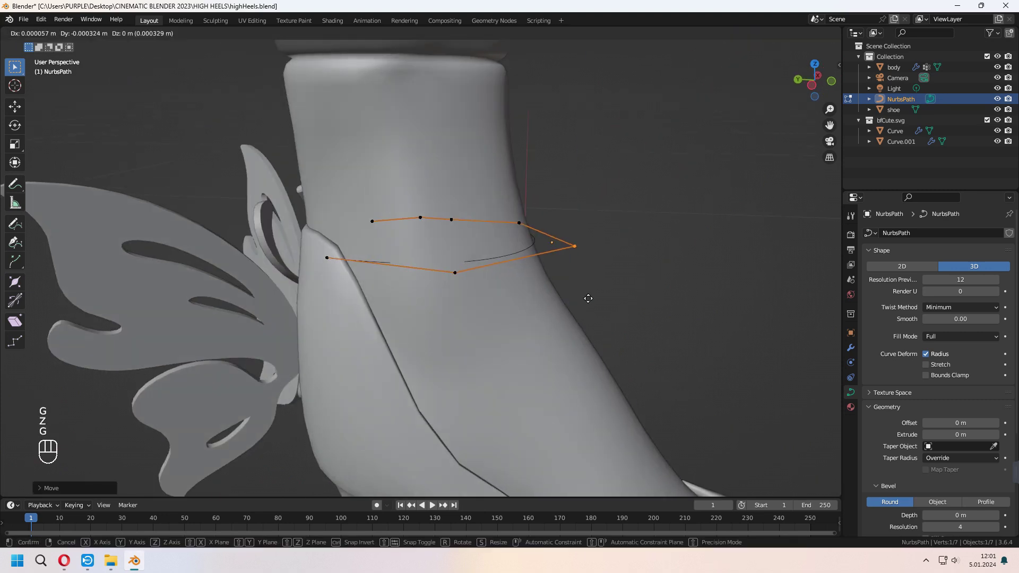
key("Tab")
middle_click_drag(496, 301, 631, 419)
left_click(434, 249)
key("ctrl+s")
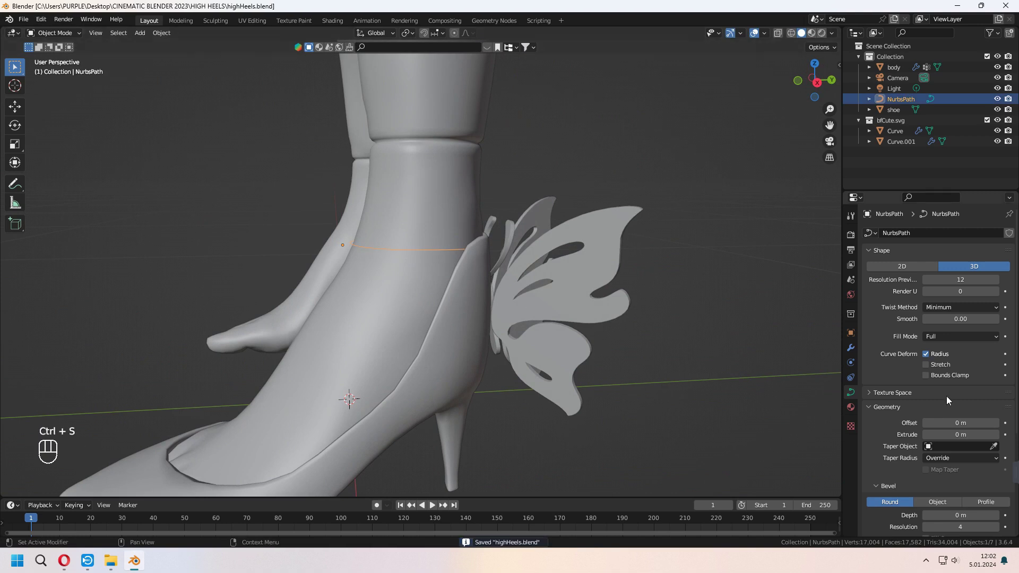
Set the strap path's Extrude to 0.01 m and check the band around the ankle
left_click(996, 435)
middle_click_drag(770, 396, 690, 373)
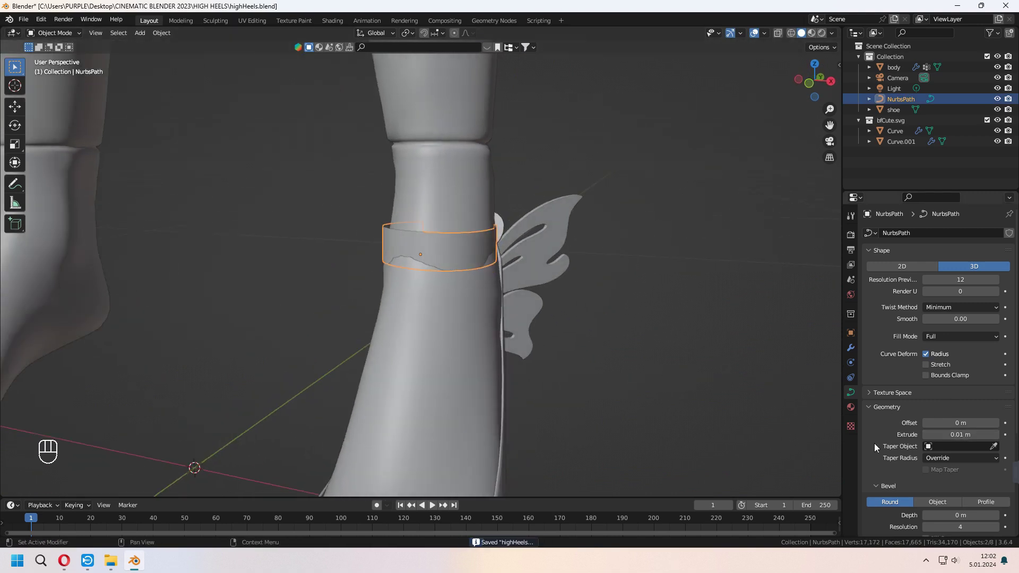
middle_click_drag(770, 430, 619, 413)
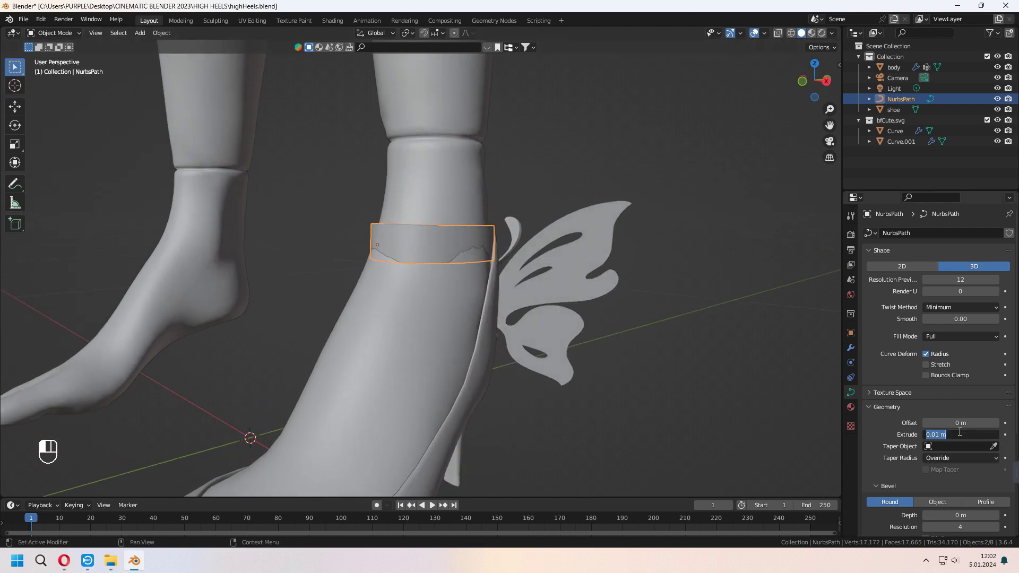
Set the ankle strap path's Extrude to 0.003 m
key("Return")
left_click(754, 422)
middle_click_drag(674, 411, 542, 387)
left_click(395, 263)
middle_click_drag(395, 263, 424, 260)
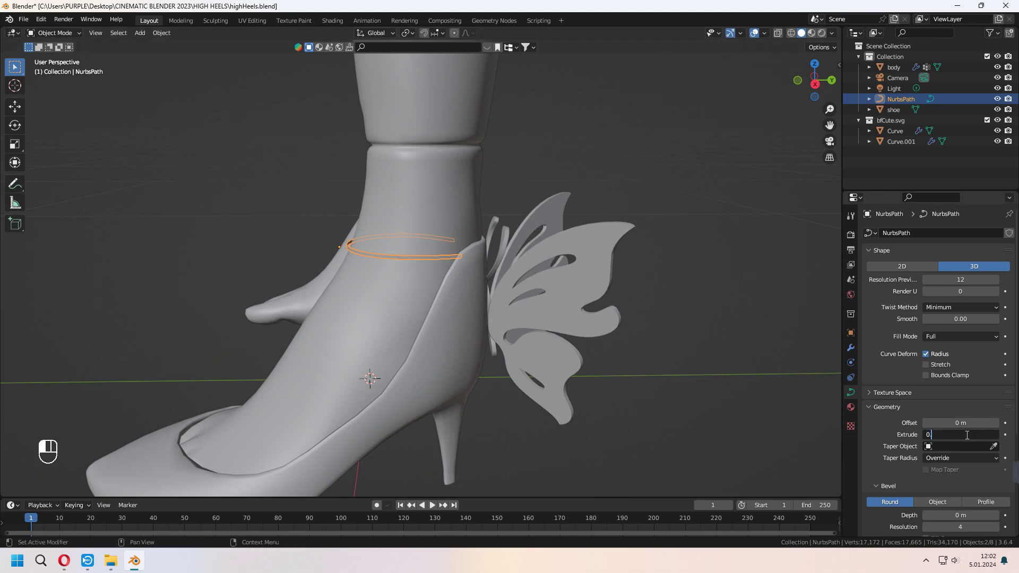
left_click(770, 393)
middle_click_drag(666, 345, 759, 361)
scroll(594, 305, "down", 1)
middle_click_drag(594, 304, 494, 273)
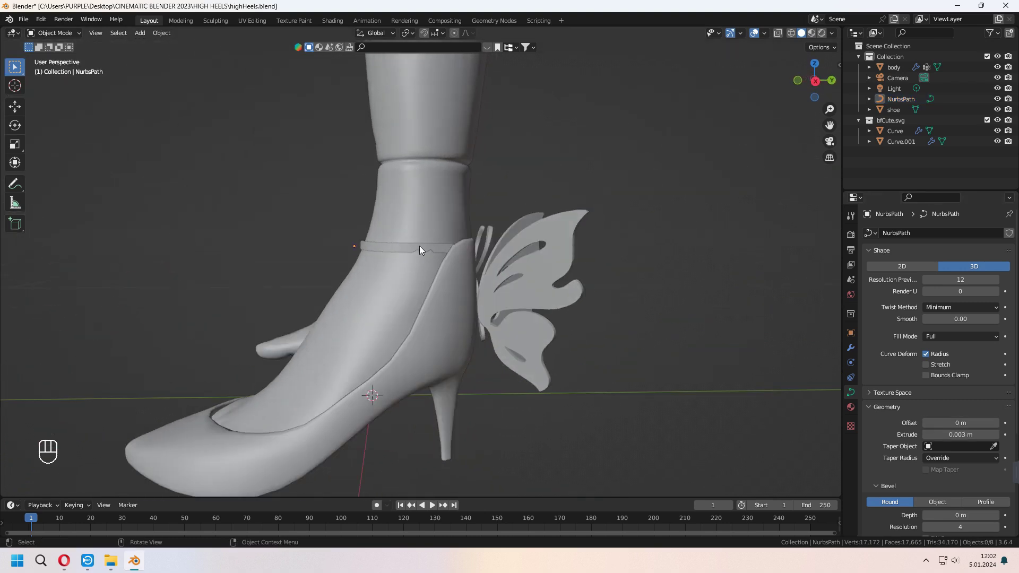
Set the ankle strap path's Resolution Preview to 6
left_click(419, 247)
scroll(420, 247, "up", 3)
middle_click_drag(420, 247, 447, 240)
left_click(926, 280)
left_click(926, 280)
left_click(925, 280)
left_click(926, 280)
left_click(925, 280)
left_click(925, 279)
scroll(530, 267, "up", 3)
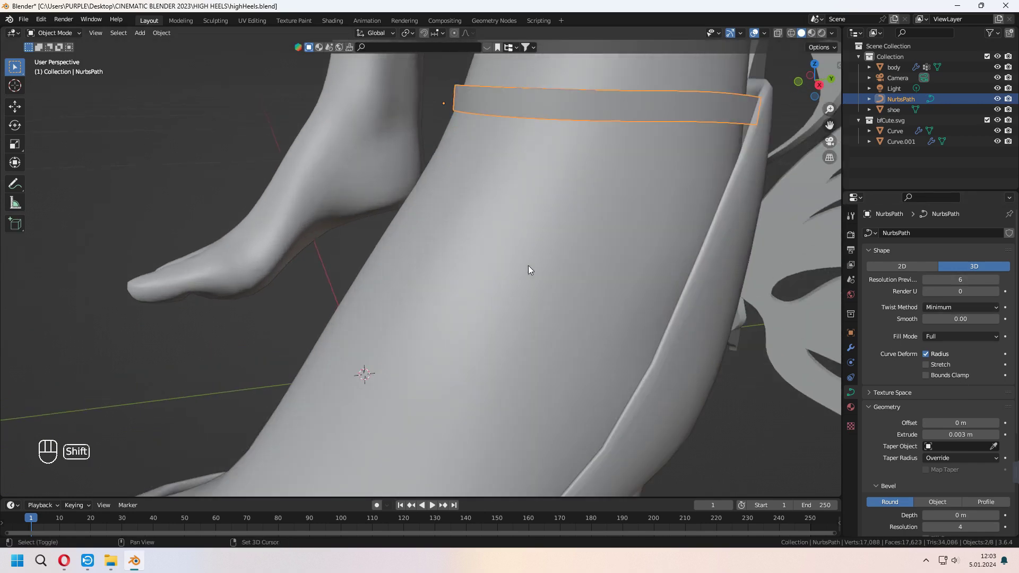
Convert the ankle strap path to a mesh and open it in Edit Mode
scroll(528, 265, "down", 4)
right_click(513, 279)
mouse_move(507, 371)
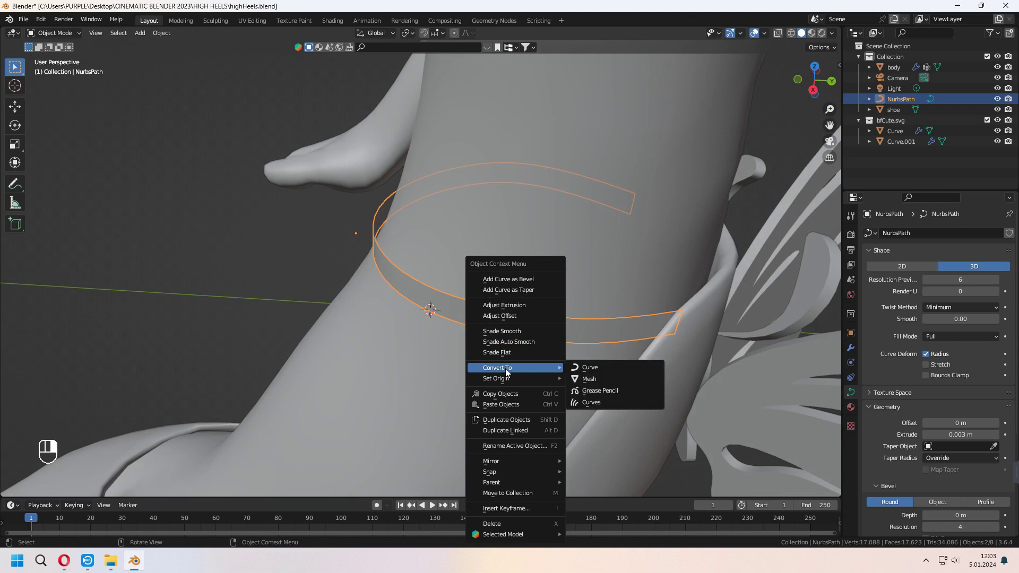
left_click(600, 376)
middle_click_drag(600, 376, 421, 358)
key("Tab")
scroll(563, 295, "up", 3)
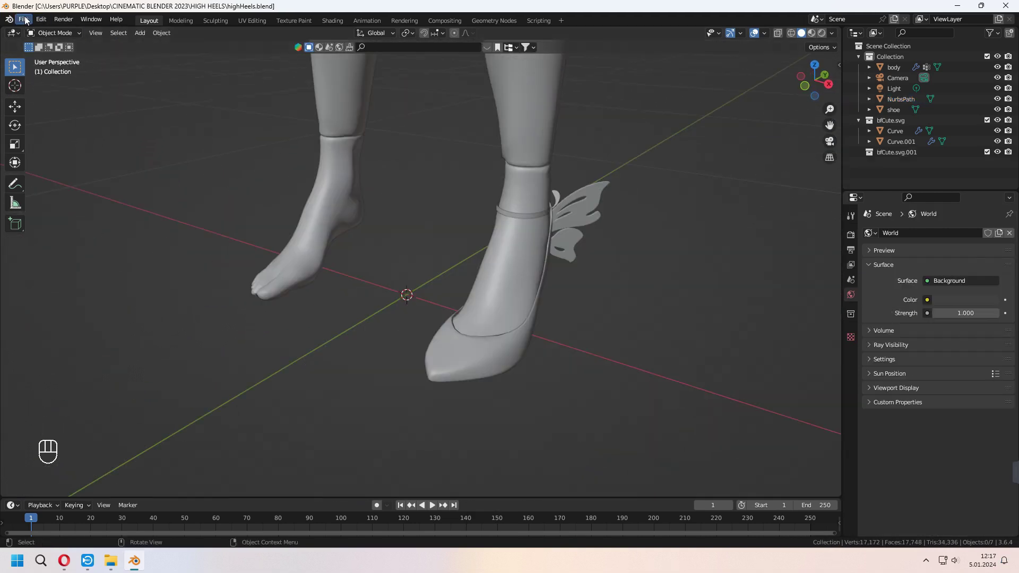
Import bfCute.svg as Scalable Vector Graphics and scale its butterfly curves down to roughly the width of the foot
left_click(24, 19)
mouse_move(51, 163)
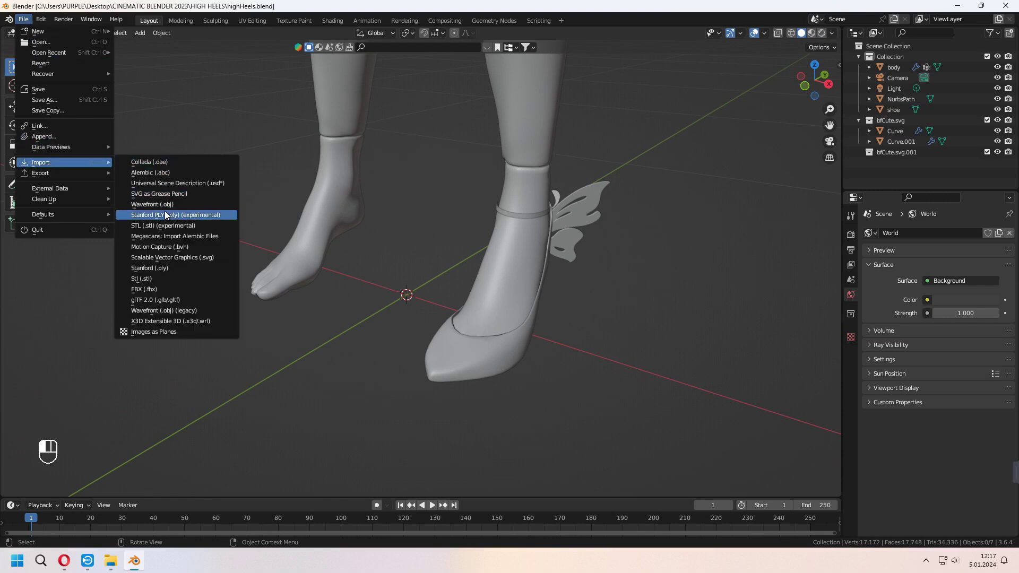
left_click(180, 254)
double_click(371, 199)
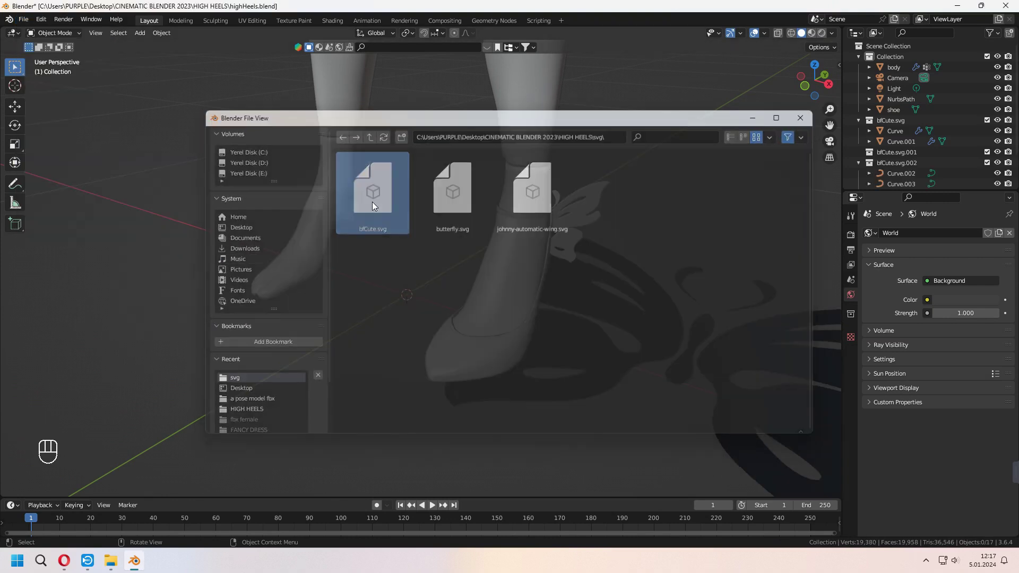
middle_click_drag(491, 299, 594, 236)
key("s")
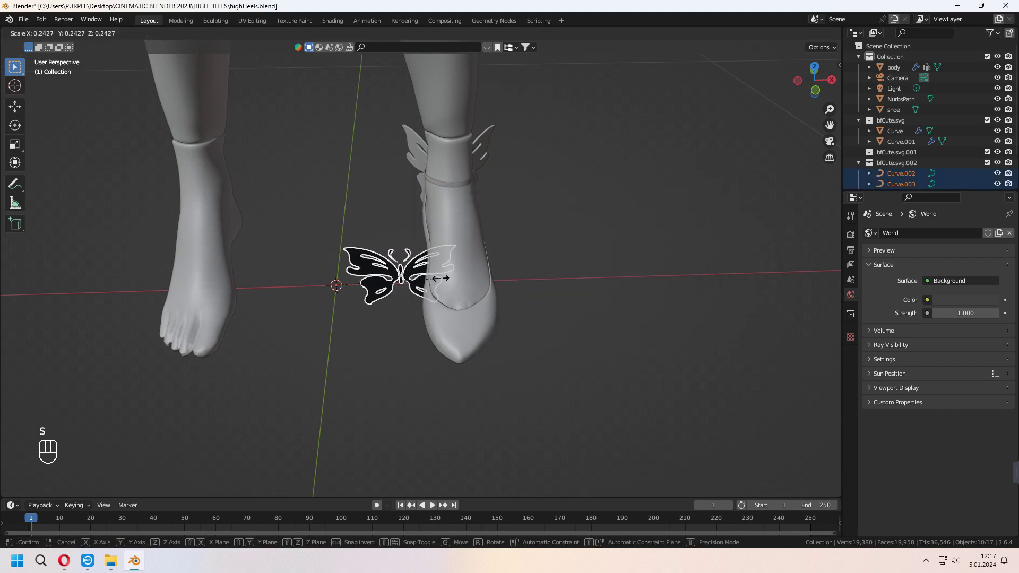
left_click(410, 277)
Move the new butterfly curves along X between the feet and join them into one object
key("g")
key("x")
left_click(357, 288)
left_click(356, 287, "shift")
key("ctrl+j")
scroll(379, 304, "up", 2)
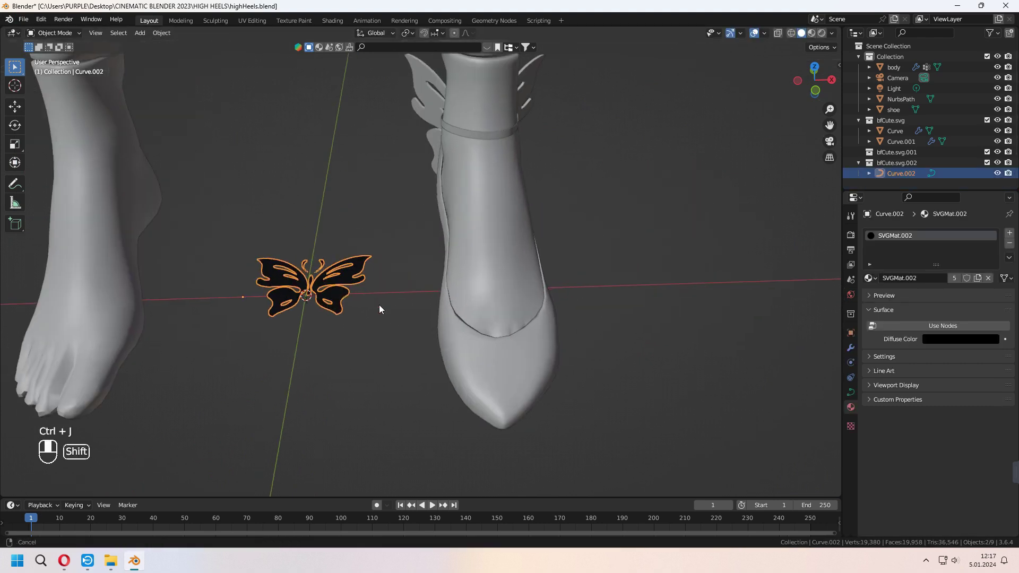
Remove the new butterfly's SVG material and snap the butterfly to the 3D cursor at the shoe's front opening
middle_click_drag(379, 305, 429, 302, "shift")
left_click(1008, 244)
key("shift+s")
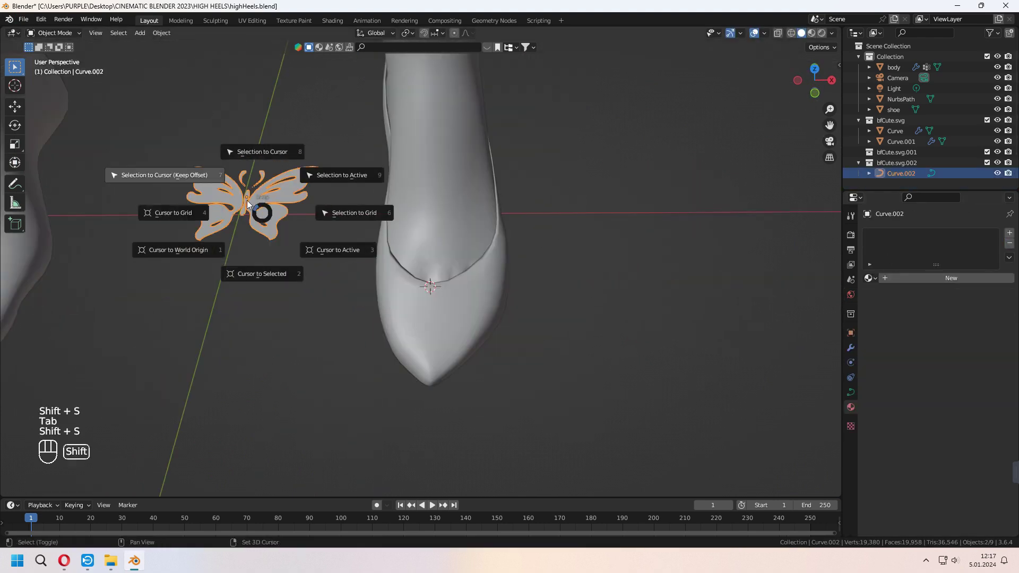
left_click(247, 200)
Scale the butterfly to fit the shoe's toe, then rotate and move it in right view to follow the slope
scroll(421, 207, "up", 1)
middle_click_drag(421, 207, 468, 233)
key("s")
left_click(508, 266)
key("KP_3")
scroll(508, 266, "up", 4)
middle_click_drag(516, 299, 525, 260, "shift")
key("r")
left_click(535, 235)
key("g")
left_click(425, 260)
middle_click_drag(424, 259, 540, 327)
scroll(550, 321, "up", 1)
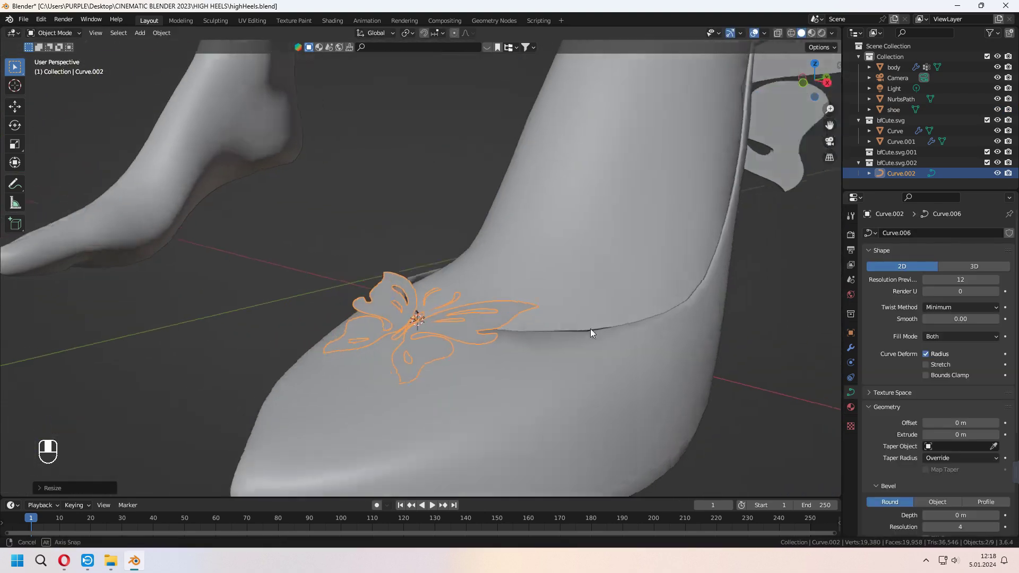
Reduce the toe butterfly curve's Resolution Preview to 1
middle_click_drag(591, 333, 626, 319)
left_click(926, 281)
left_click(926, 281)
left_click(926, 281)
left_click(926, 281)
left_click(926, 281)
left_click(926, 281)
middle_click_drag(484, 307, 536, 347)
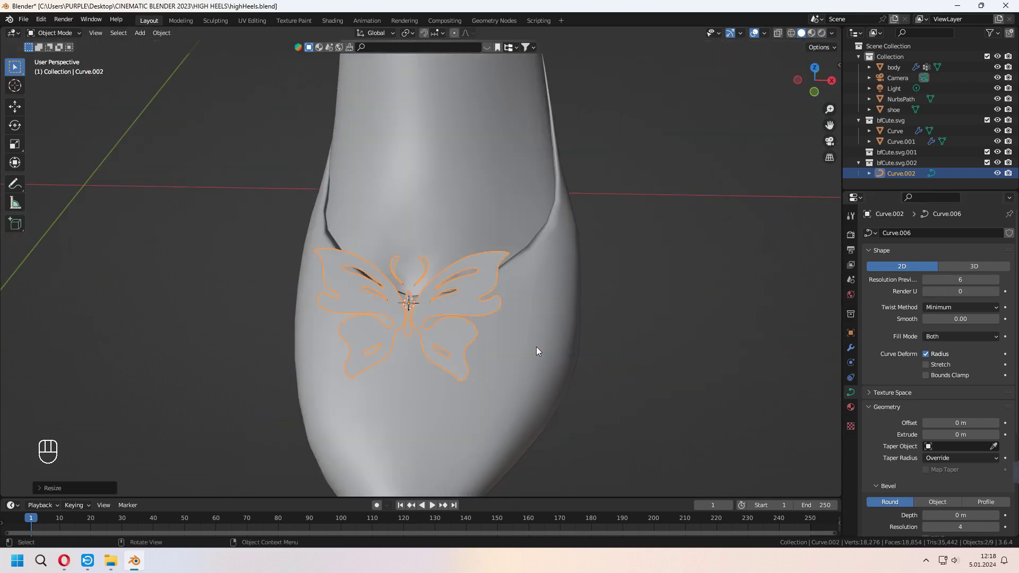
scroll(541, 353, "up", 5)
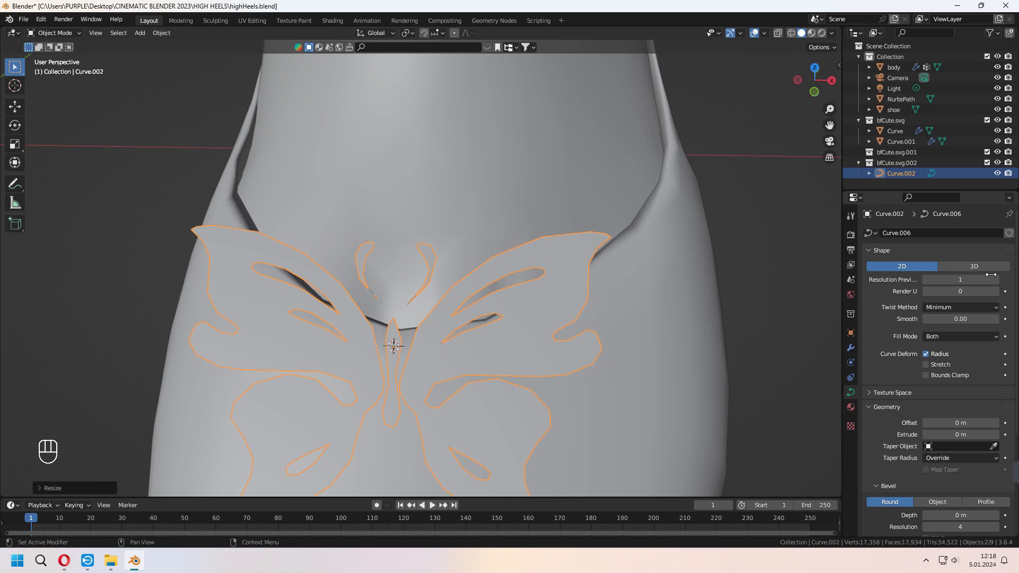
Convert the toe butterfly curve to a mesh and check its geometry in Edit Mode
middle_click_drag(611, 340, 531, 348)
right_click(502, 356)
mouse_move(491, 347)
left_click(556, 358)
key("Tab")
key("Tab")
Add a Solidify modifier to the toe butterfly mesh to give it thickness
left_click(851, 348)
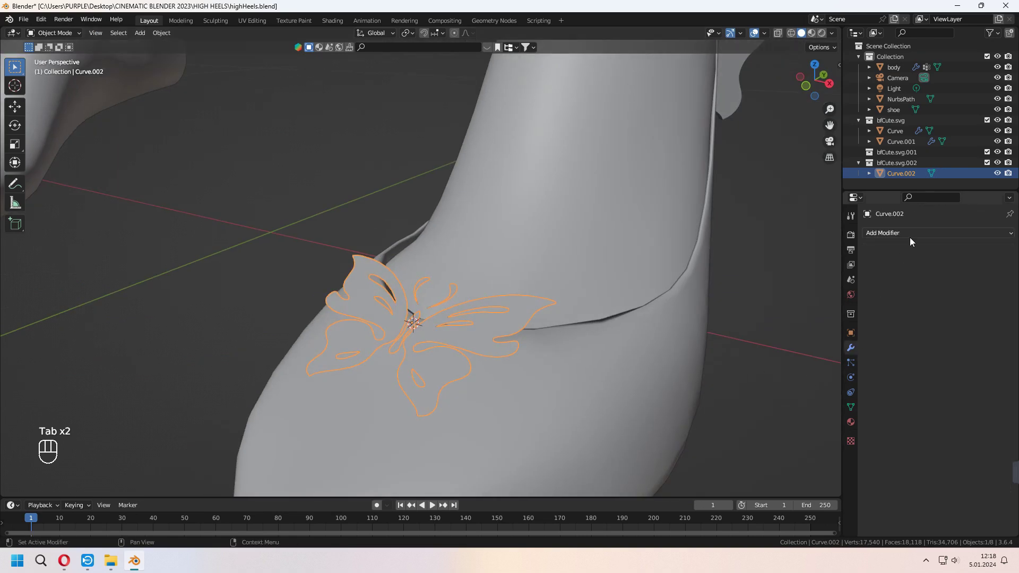
left_click(910, 233)
left_click(801, 415)
middle_click_drag(674, 390, 588, 352)
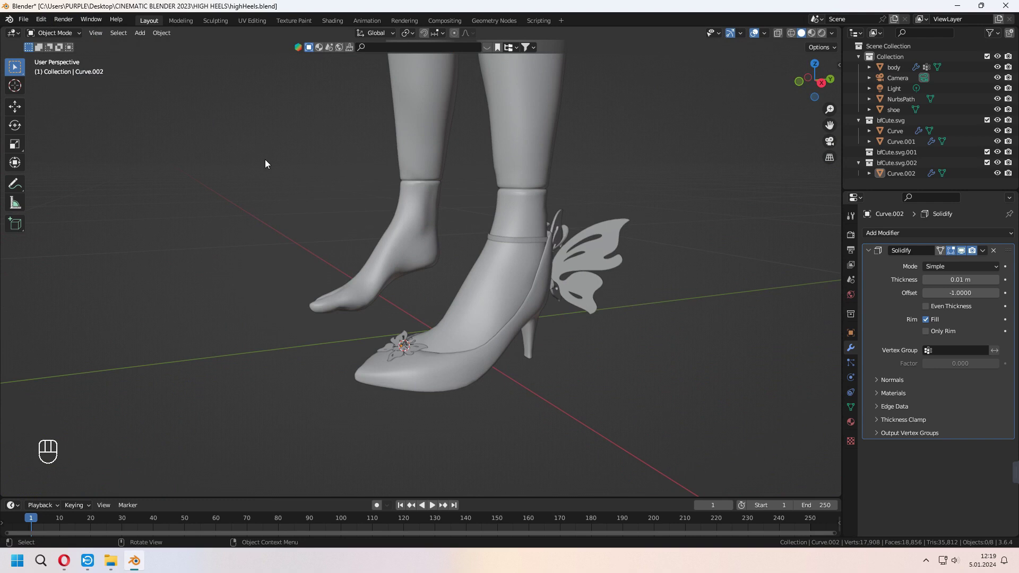
Search the add-ons preferences for "extra" and check the Add Mesh: Extra Objects entry
left_click(72, 170)
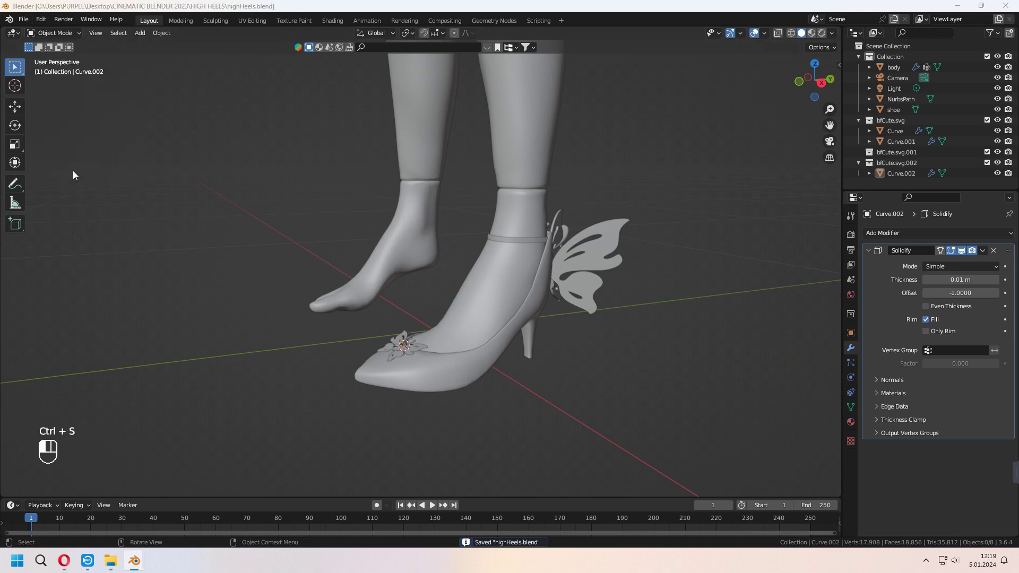
type("extra")
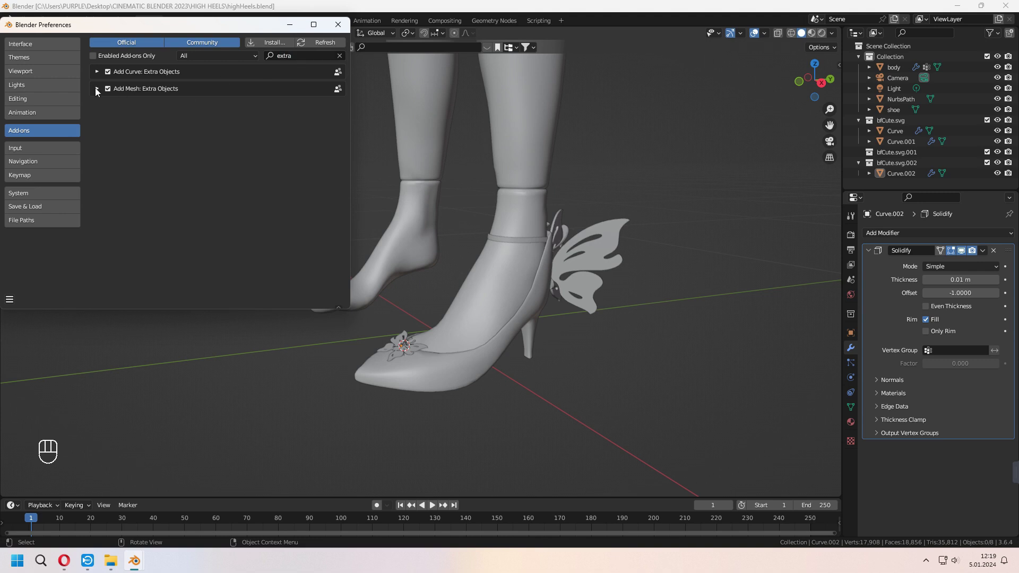
left_click(96, 88)
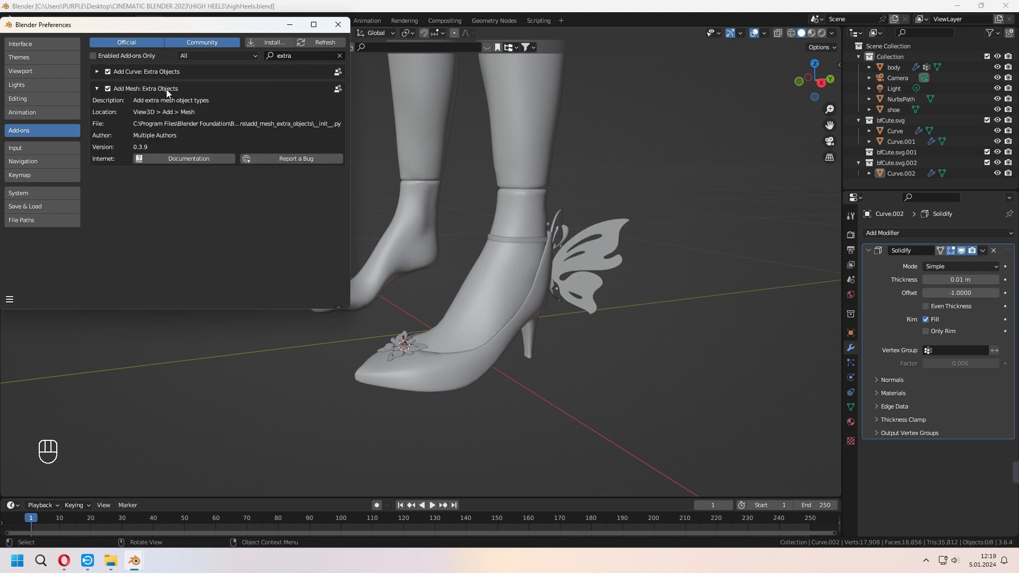
left_click(338, 24)
Add a Brilliant Diamond mesh at the 3D cursor and scale it down to the size of the toe butterfly's body
middle_click_drag(387, 223, 415, 213)
key("shift+a")
mouse_move(415, 214)
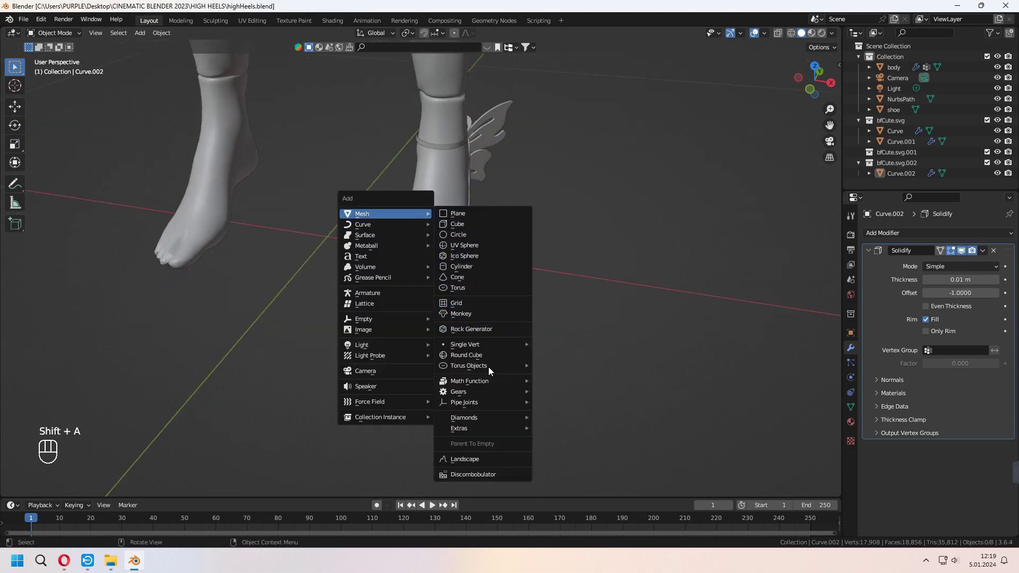
mouse_move(466, 418)
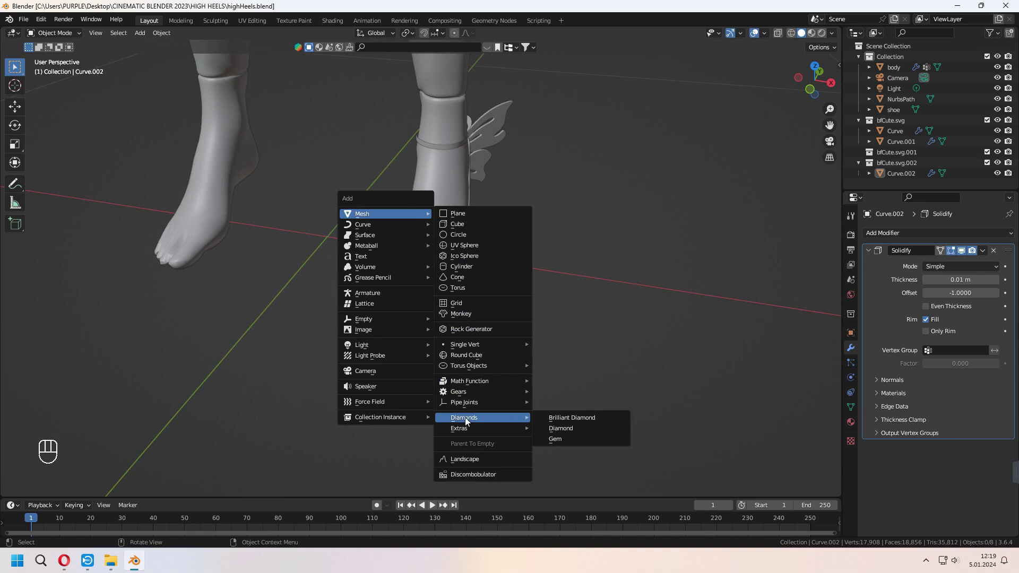
left_click(564, 418)
key("s")
key("s")
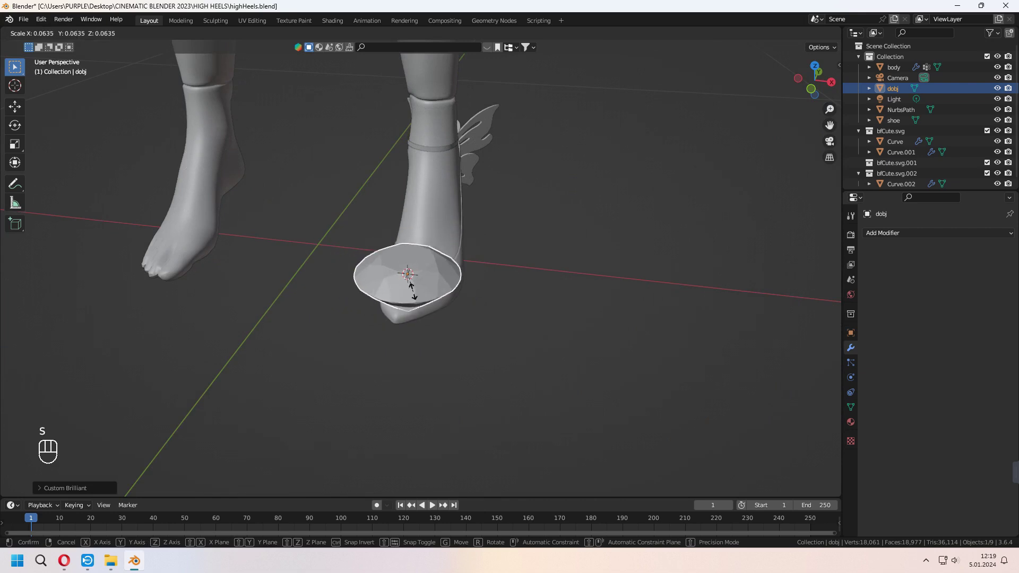
left_click(444, 291)
key("KP_Decimal")
key("s")
left_click(537, 264)
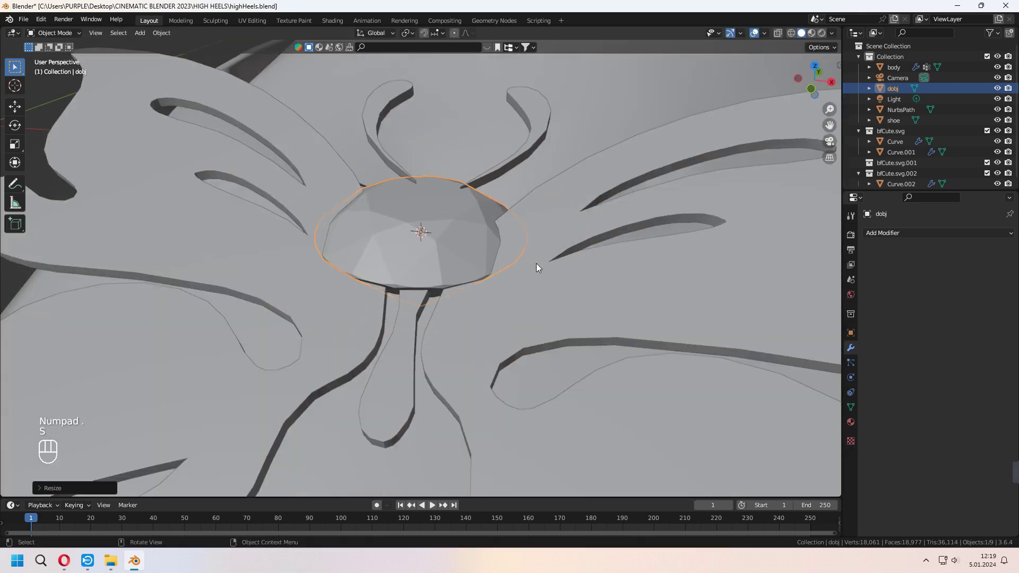
Move the gem onto the toe butterfly's body in top view, then resize it and adjust its height along Z
key("KP_7")
key("g")
left_click(551, 355)
middle_click_drag(551, 354, 619, 276)
key("s")
key("s")
key("s")
key("z")
left_click(625, 263)
Rotate the gem in right view to match the toe butterfly's tilt and move it to sit in the butterfly
key("KP_3")
key("r")
left_click(611, 250)
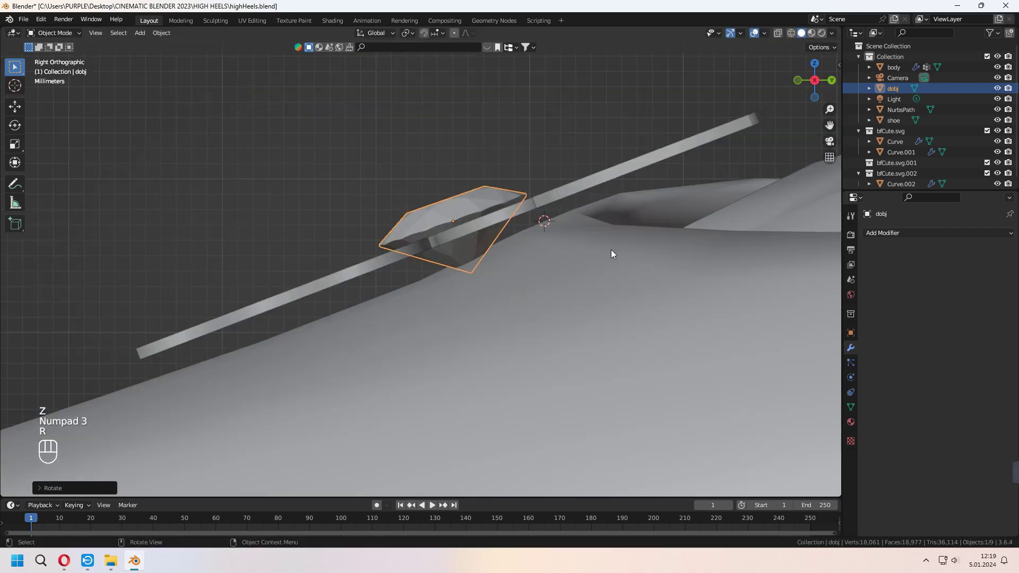
key("g")
key("g")
scroll(597, 249, "down", 1)
left_click(590, 251)
left_click(467, 215)
middle_click_drag(468, 215, 547, 255)
Duplicate the toe gem upward along Z and snap the copy to the 3D cursor at the front of the ankle strap
scroll(430, 272, "down", 10)
left_click(429, 271)
middle_click_drag(466, 286, 445, 368, "shift")
middle_click_drag(523, 366, 501, 329)
key("shift+d")
key("z")
left_click(495, 276)
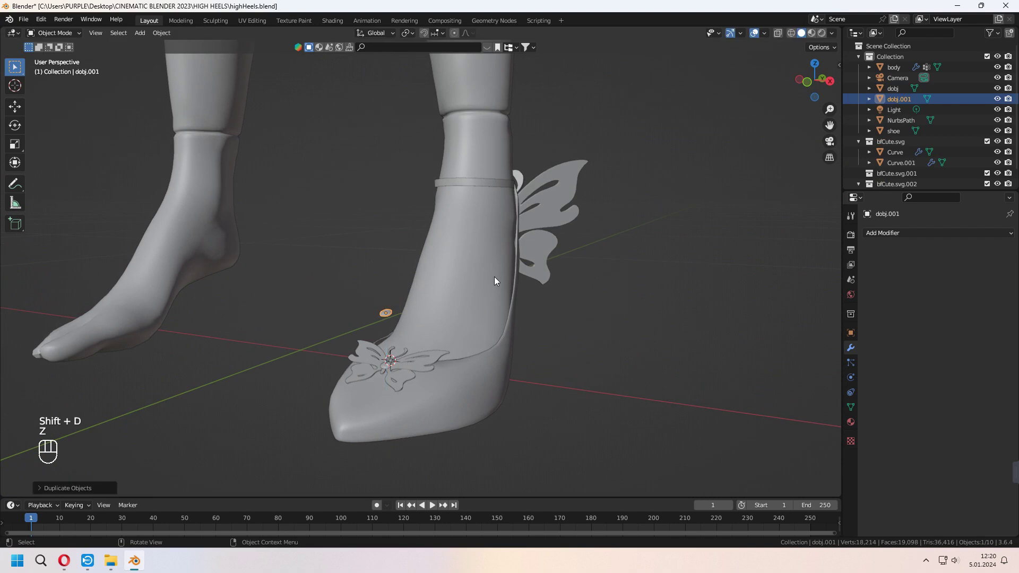
key("shift+s")
key("KP_Decimal")
scroll(572, 321, "down", 3)
middle_click_drag(572, 321, 551, 318)
Rotate the copied gem about X to face forward and move it along Y onto the front of the strap
key("r")
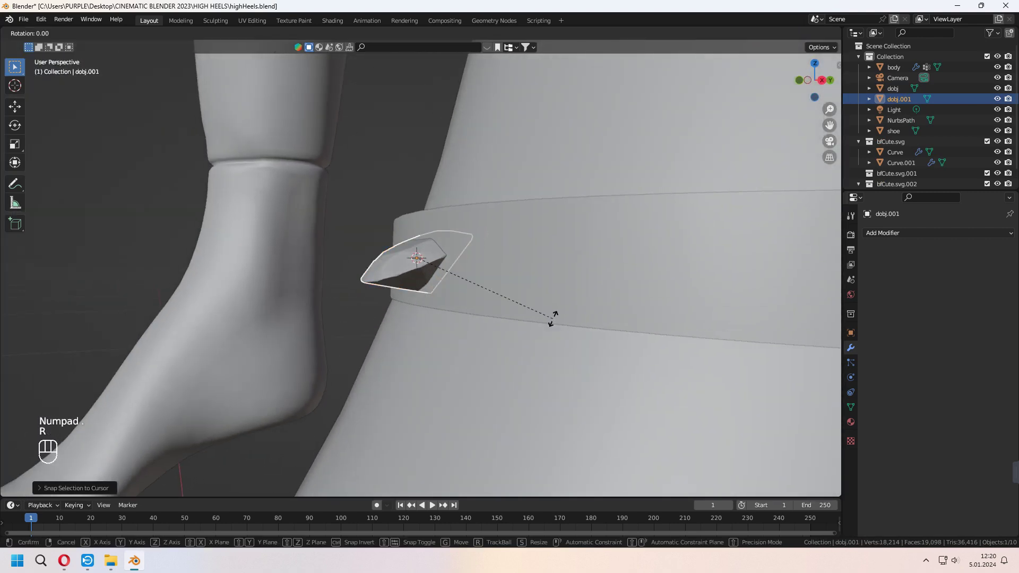
key("x")
left_click(520, 183)
middle_click_drag(520, 182, 551, 301)
key("g")
key("y")
left_click(445, 301)
Reset the 3D cursor to the world origin
scroll(446, 301, "down", 10)
middle_click_drag(446, 302, 478, 332)
key("shift+s")
left_click(423, 360)
scroll(435, 352, "up", 11)
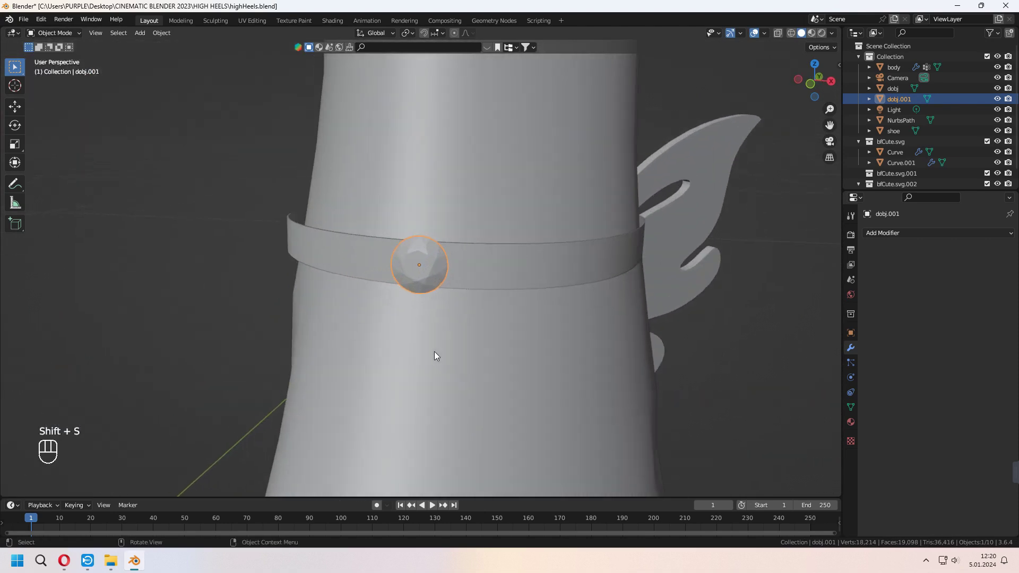
Duplicate the strap gem and shift the copy along X beside the first one
middle_click_drag(544, 340, 455, 336)
key("shift+d")
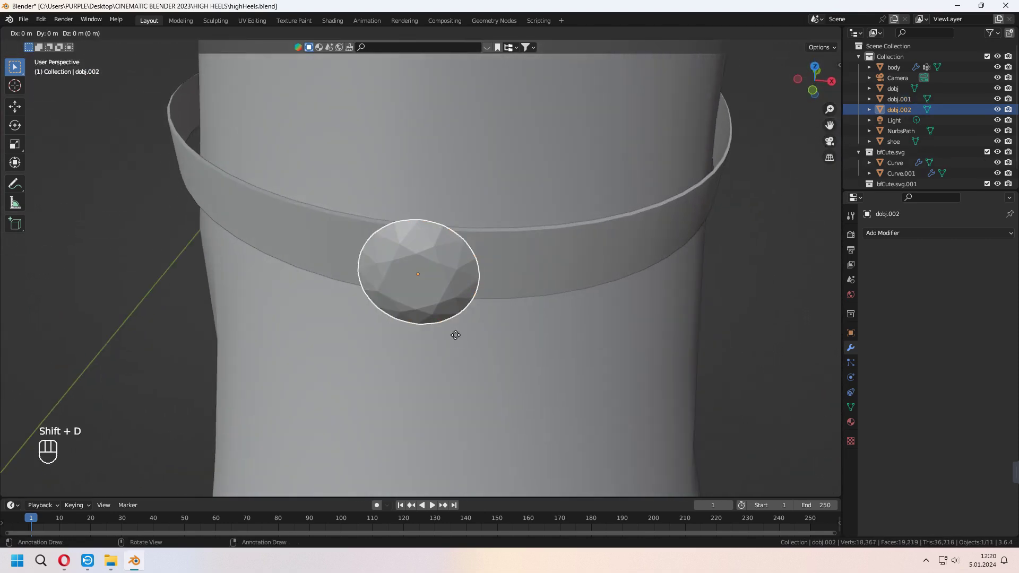
key("x")
left_click(576, 335)
Rotate the second strap gem about Z and move it along Y to follow the curve of the band
middle_click_drag(576, 334, 425, 329)
key("r")
key("z")
left_click(610, 384)
key("g")
key("y")
left_click(579, 381)
key("g")
key("y")
left_click(595, 392)
Select both strap gems and scale them together along Y
left_click(399, 273, "shift")
key("g")
key("y")
left_click(497, 311)
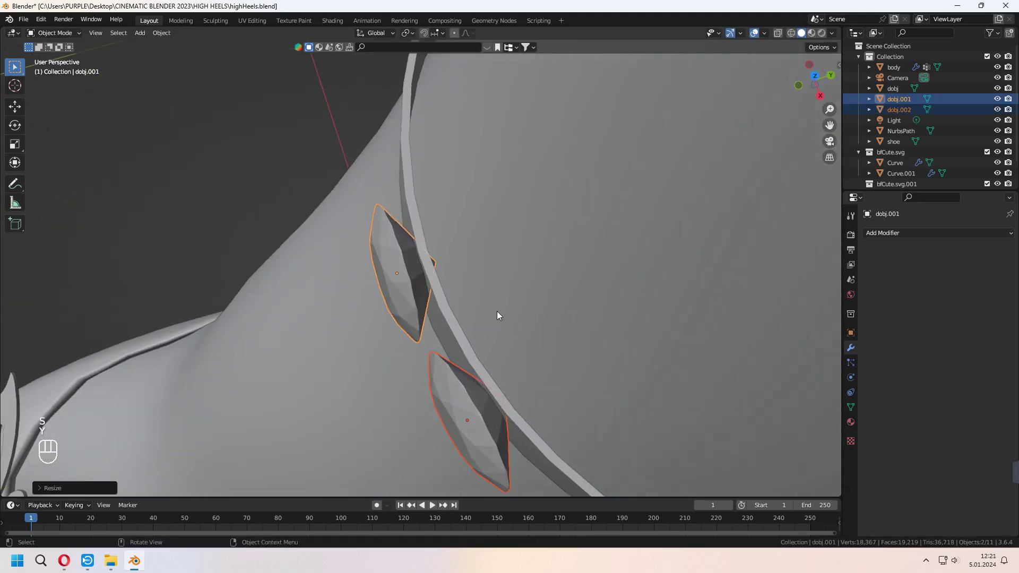
Duplicate the end gem on the ankle strap and shift the copy along X beside it
middle_click_drag(497, 311, 254, 252)
left_click(254, 252)
scroll(371, 265, "up", 1)
left_click(472, 268)
left_click(438, 275)
middle_click_drag(438, 275, 605, 375)
key("shift+d")
key("x")
left_click(530, 387)
Rotate the third strap gem about its local Z axis and move it along local Z onto the band
key("r")
key("z")
key("z")
left_click(534, 375)
key("g")
key("z")
key("z")
left_click(548, 359)
Duplicate the third strap gem along X as a fourth gem and rotate it about Z to follow the band
middle_click_drag(548, 359, 485, 366)
left_click(430, 346)
key("shift+d")
key("x")
left_click(654, 383)
key("r")
key("z")
left_click(651, 380)
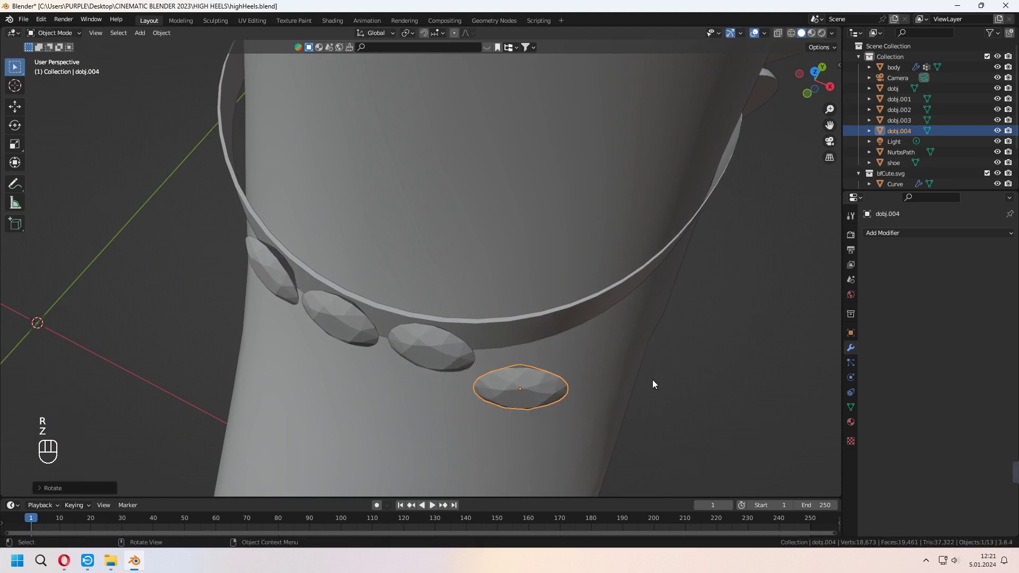
Move the newest strap gem along its local Z axis against the band and rotate it about Z to match the curve
key("g")
key("z")
key("z")
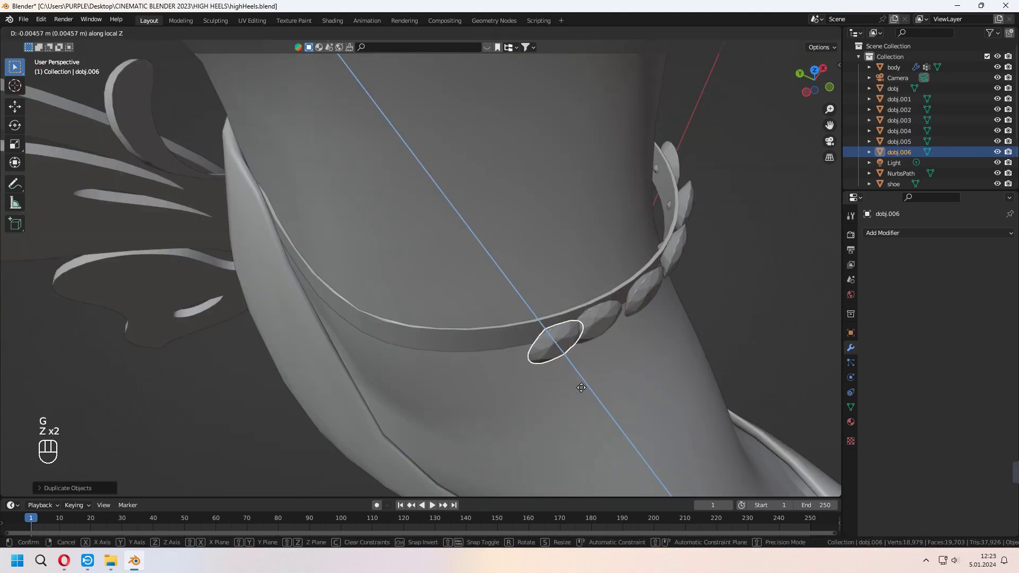
left_click(606, 389)
key("r")
key("z")
left_click(635, 381)
Hide the leg body to expose the shoe and ankle strap
middle_click_drag(635, 382, 528, 412)
left_click(569, 434)
key("h")
In top view, duplicate the last strap gem and place the copy at the next spot along the band
left_click(528, 451)
key("g")
right_click(528, 445)
key("KP_7")
key("shift+d")
key("g")
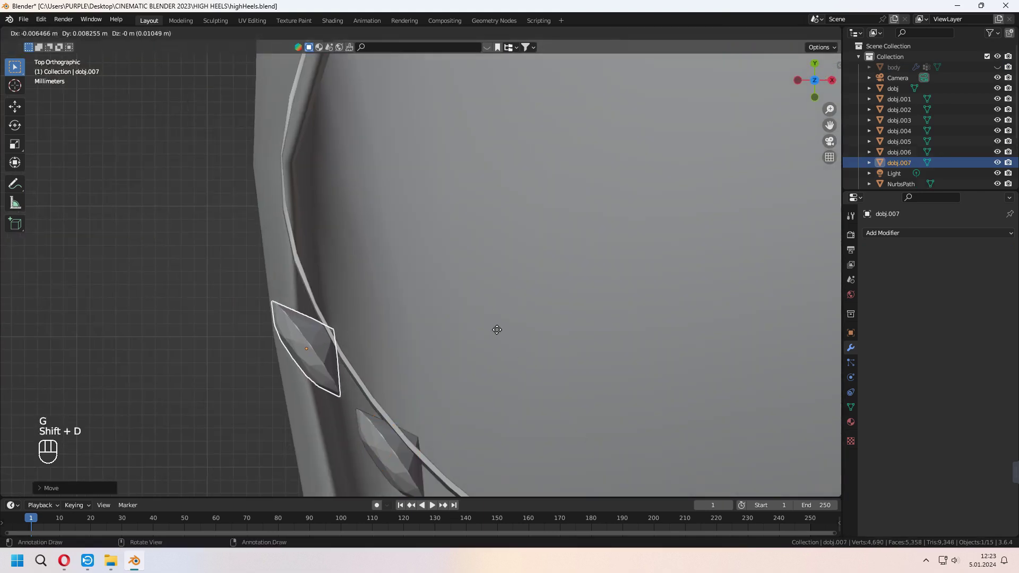
left_click(305, 331)
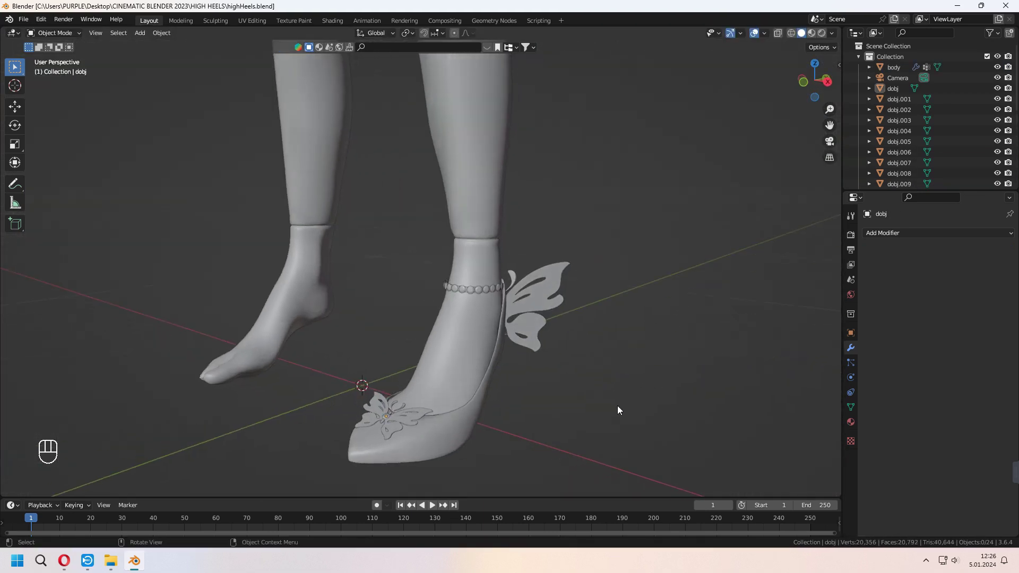
Save the high-heel file
middle_click_drag(618, 410, 639, 392)
key("ctrl+s")
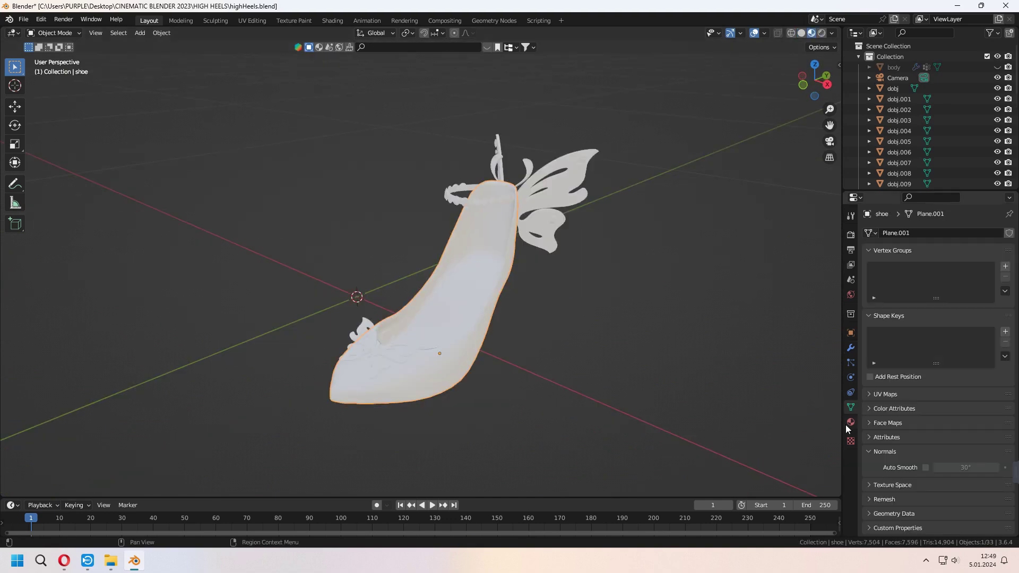
Create a new material for the shoe and name it shoeMain
left_click(851, 423)
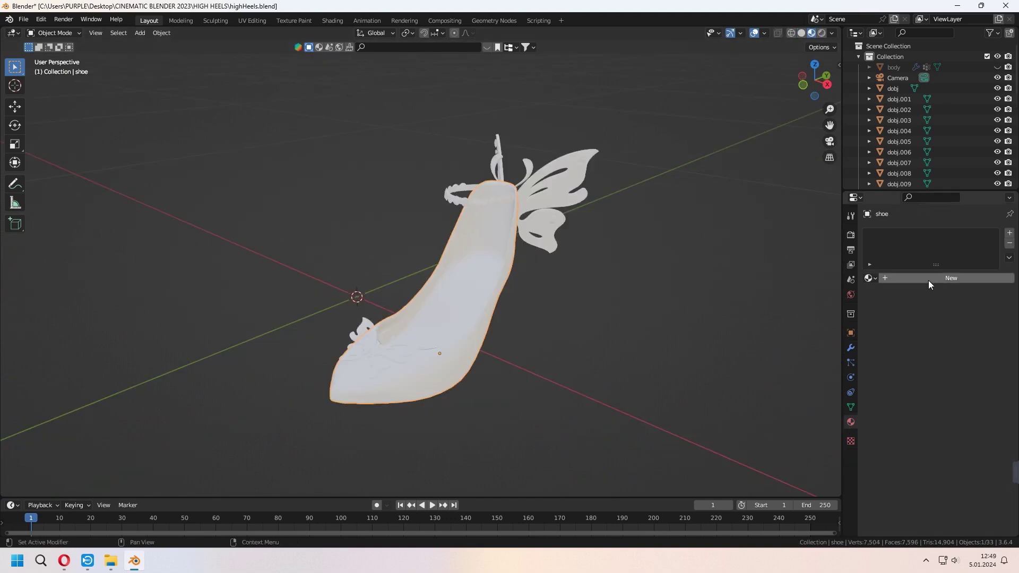
left_click(929, 279)
double_click(929, 278)
type("shoeMain")
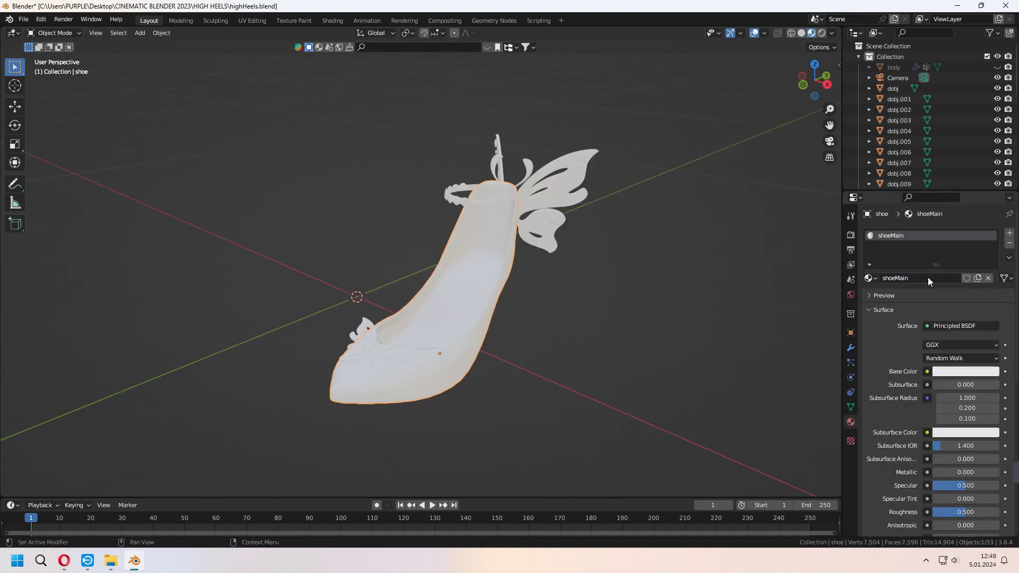
Give shoeMain a pink base color with hue 0.937 and saturation 0.429, and raise its Metallic to about 0.35
left_click(951, 371)
left_click(949, 265)
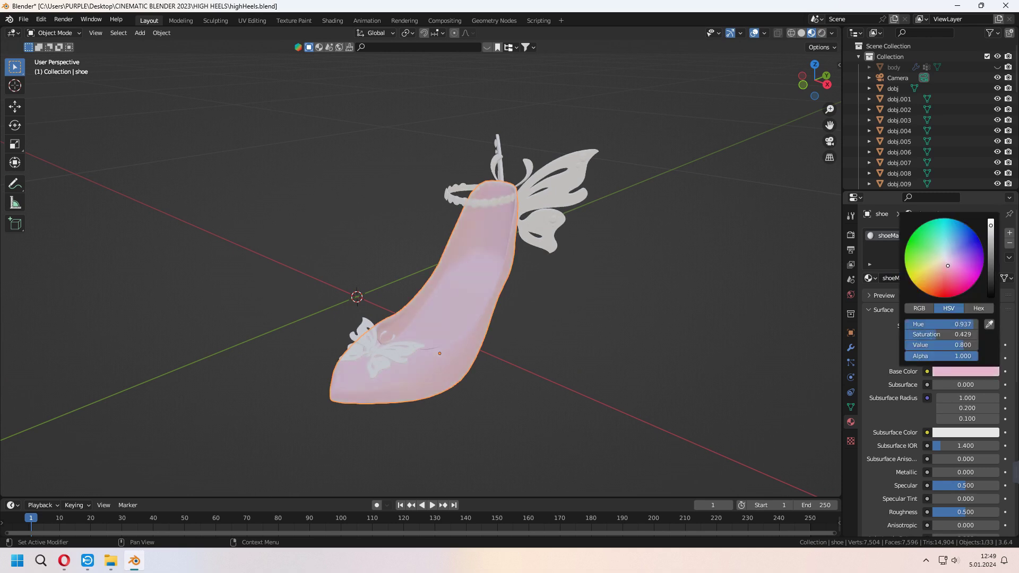
scroll(878, 451, "down", 3)
left_click_drag(956, 408, 992, 408)
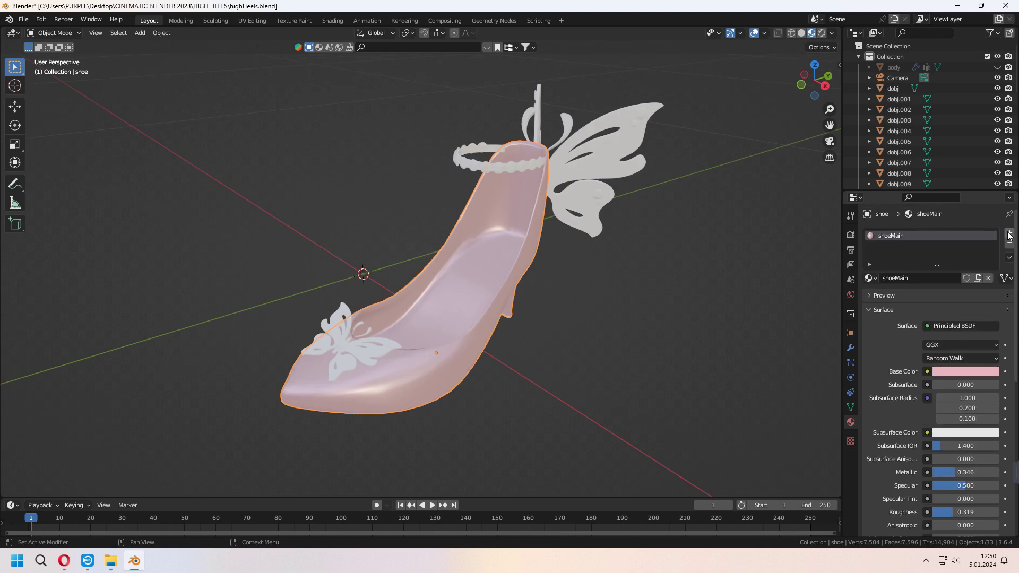
Add a second material slot to the shoe with a new material named innerSilver
left_click(1009, 234)
left_click(963, 296)
left_click(945, 296)
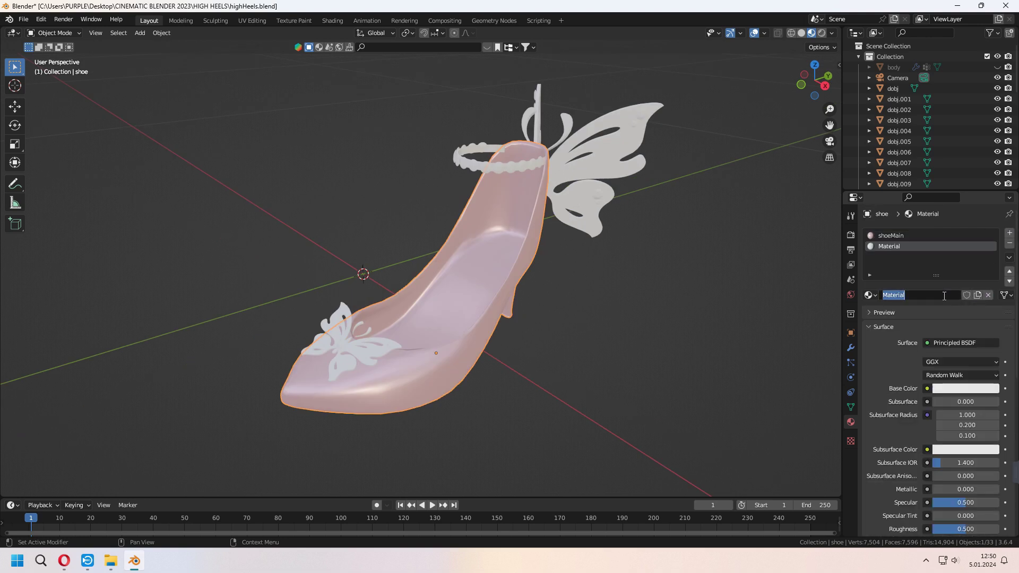
Select the insole faces inside the shoe and assign the innerSilver material to them
middle_click_drag(476, 307, 536, 201)
key("Tab")
scroll(507, 317, "up", 3)
key("ctrl+KP_Add")
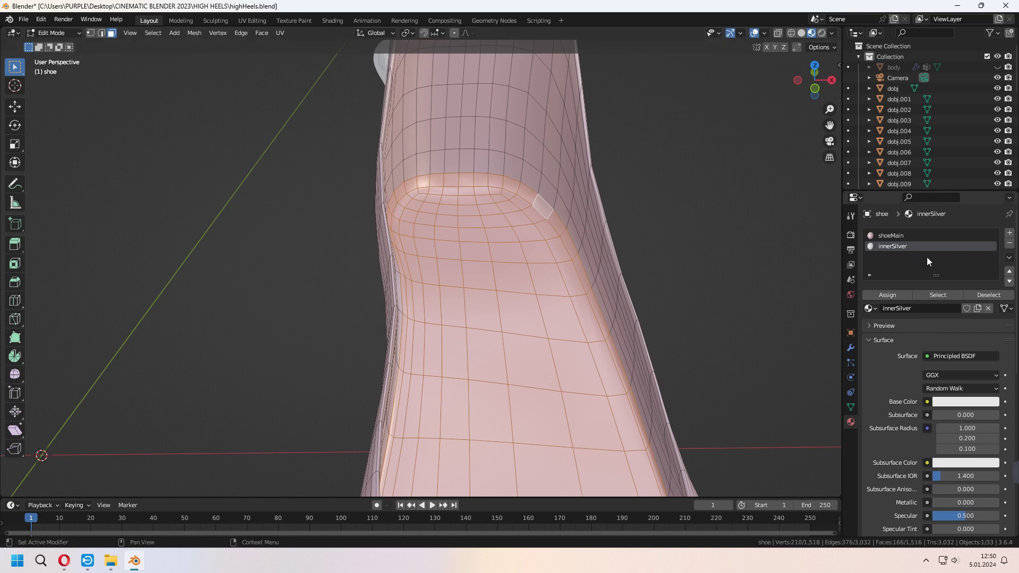
left_click(894, 295)
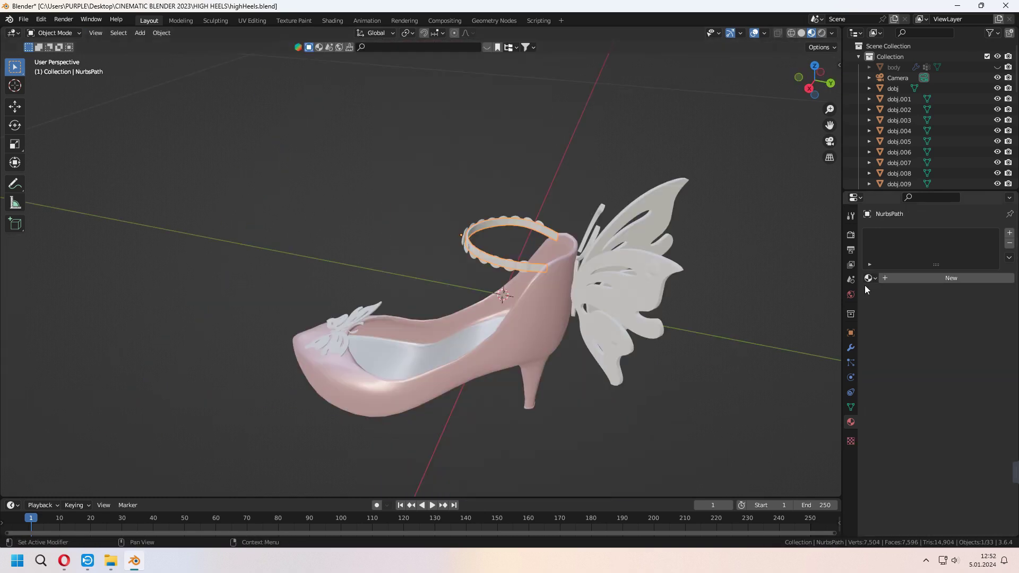
Apply the existing shoeMain material to the ankle strap band
left_click(870, 277)
left_click(894, 304)
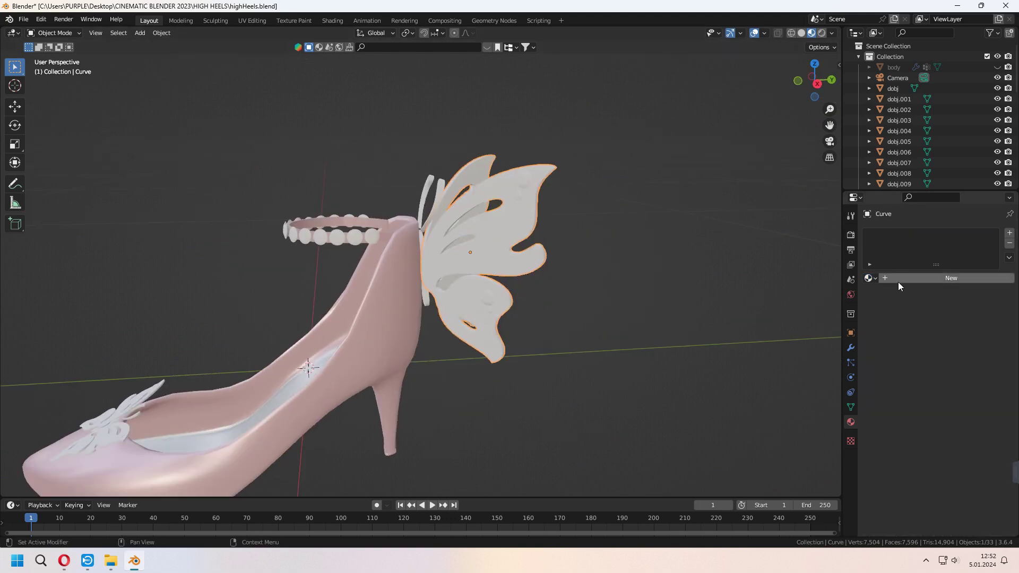
Create a new material named butterfly for the heel butterfly's wing
left_click(919, 279)
double_click(919, 280)
type("butterfly")
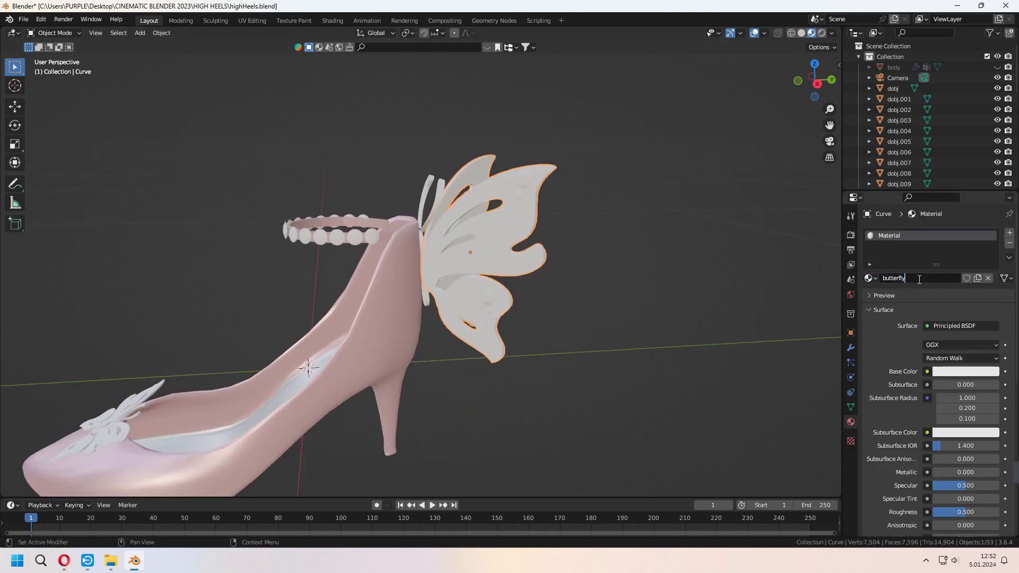
key("Return")
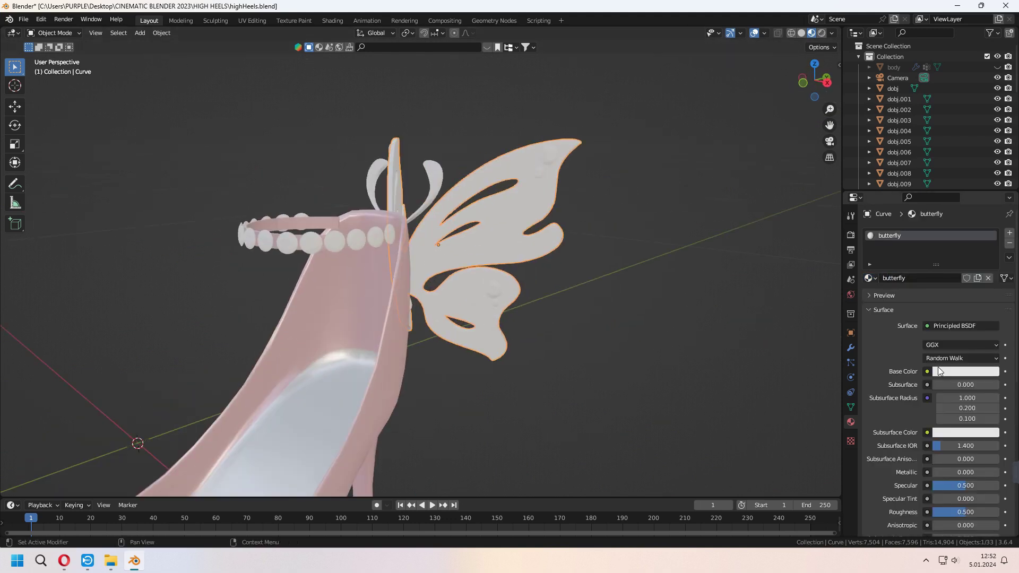
Try a light purple base color on the butterfly material
left_click(966, 371)
left_click(951, 255)
left_click_drag(952, 255, 953, 254)
scroll(595, 281, "down", 3)
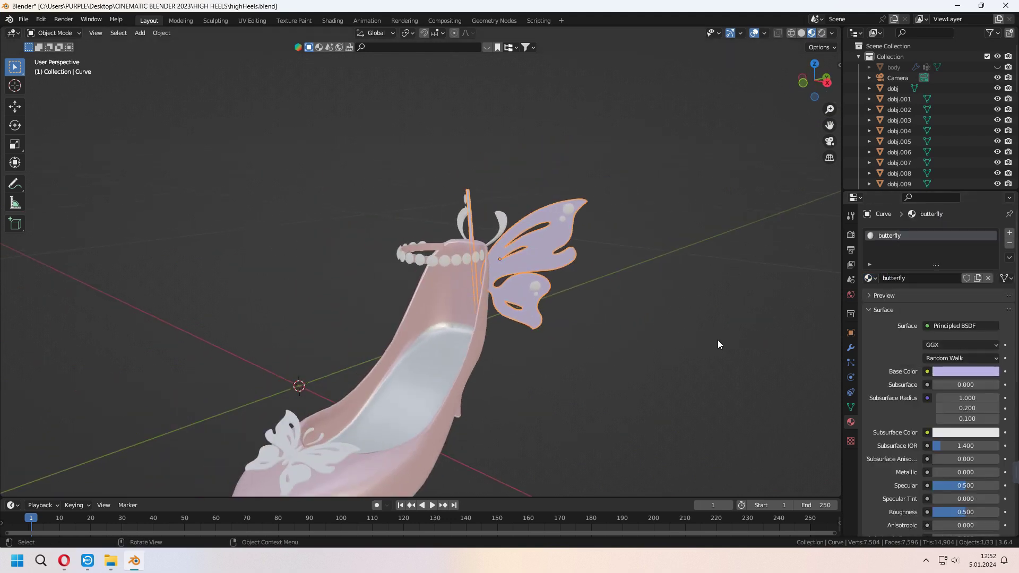
Set the butterfly material's base color to light blue
left_click(966, 372)
left_click(947, 249)
middle_click_drag(663, 314, 637, 303)
scroll(637, 303, "up", 2)
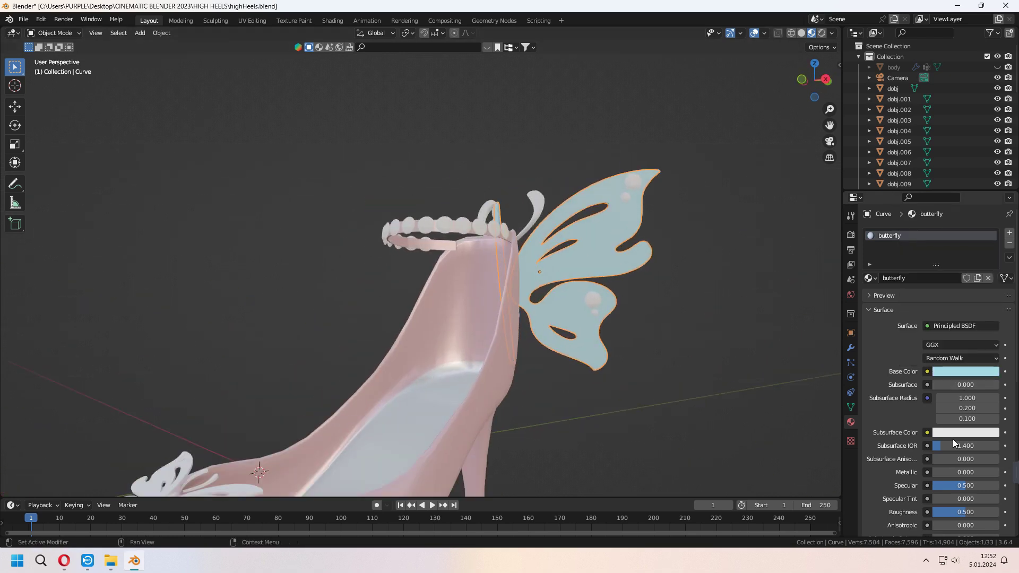
scroll(950, 437, "down", 2)
scroll(961, 430, "down", 2)
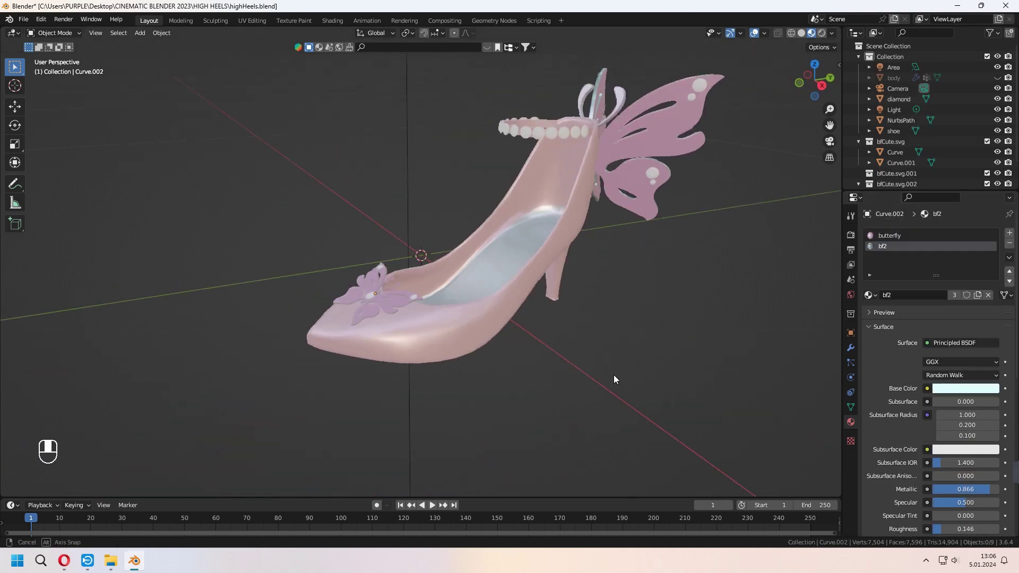
Add a third material slot to the shoe and fill it with the existing bf2 material
middle_click_drag(614, 375, 556, 330)
left_click(552, 328)
scroll(626, 375, "up", 4)
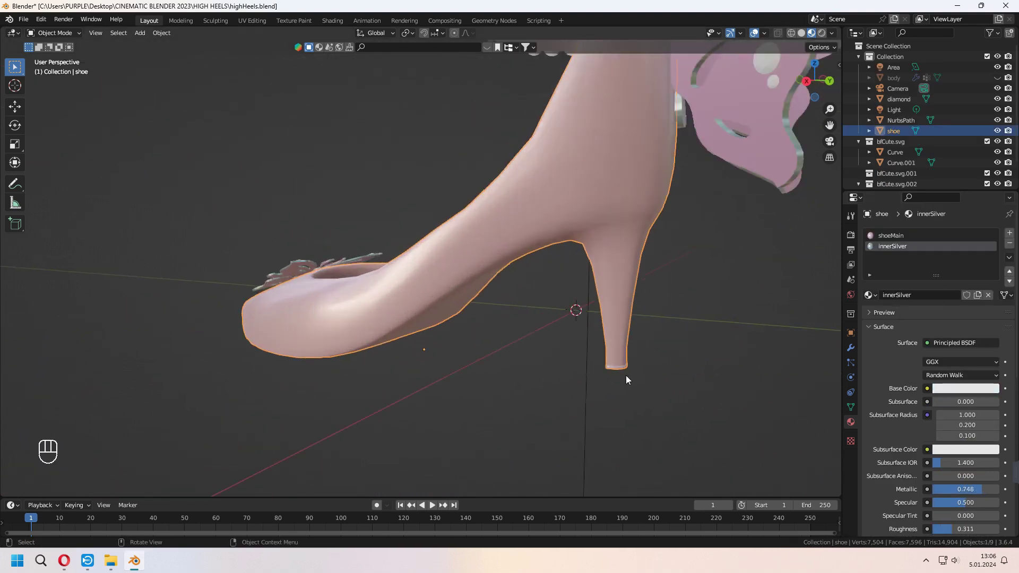
middle_click_drag(685, 404, 534, 367, "shift")
scroll(538, 366, "up", 2)
left_click(1010, 233)
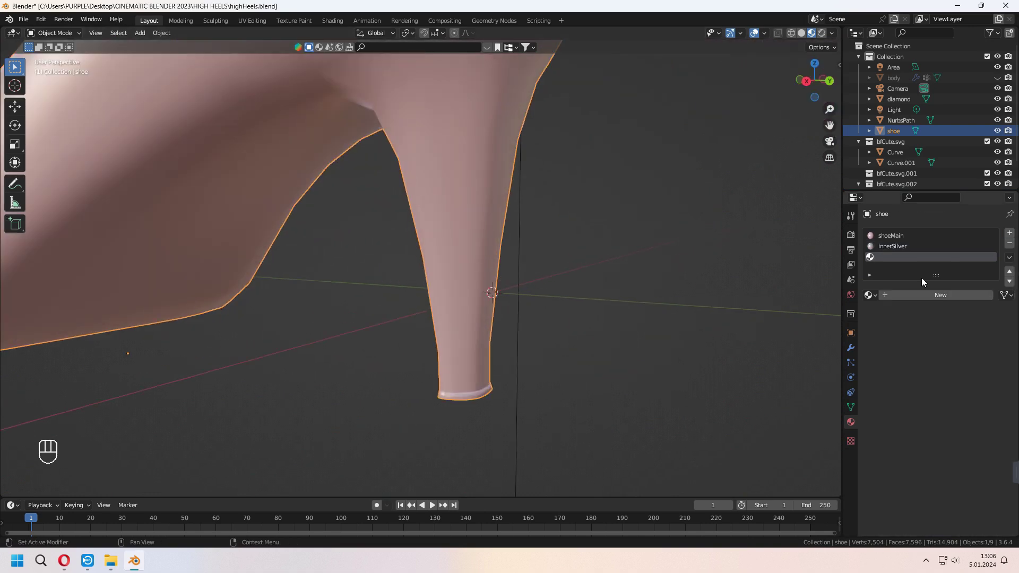
left_click(869, 295)
left_click(883, 312)
Select the faces of the stiletto heel by growing the selection up from its tip, and assign bf2 to them
key("Tab")
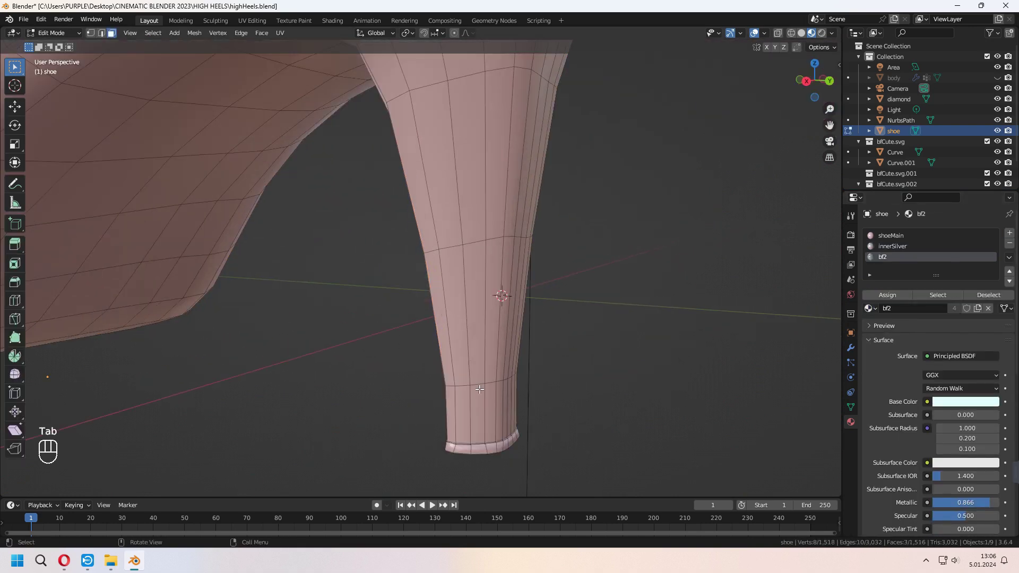
key("3")
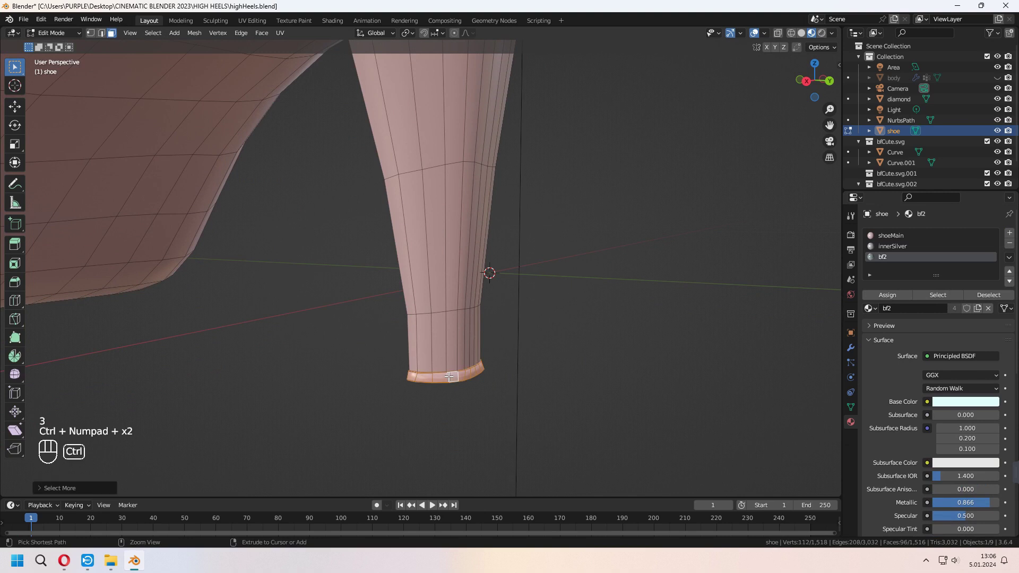
key("ctrl+KP_Add")
key("ctrl+KP_Add")
key("ctrl+KP_Add")
scroll(450, 376, "down", 6)
middle_click_drag(450, 375, 505, 467, "shift")
left_click(887, 295)
key("Tab")
Reassign shoeMain to the stray faces under the arch in front of the heel
middle_click_drag(480, 374, 457, 344)
scroll(507, 361, "up", 4)
key("Tab")
key("3")
left_click(891, 235)
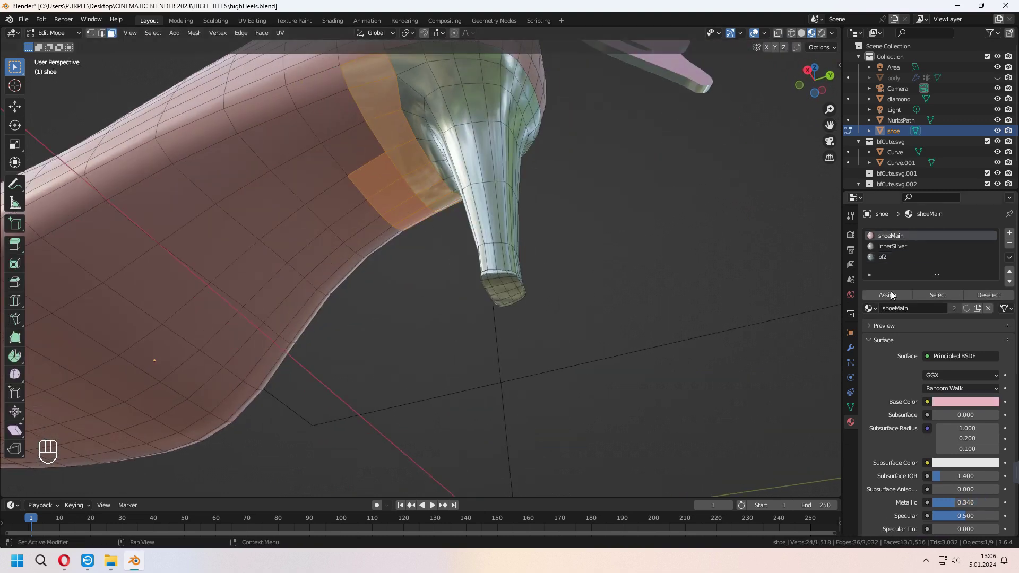
left_click(887, 295)
key("Tab")
scroll(511, 340, "down", 5)
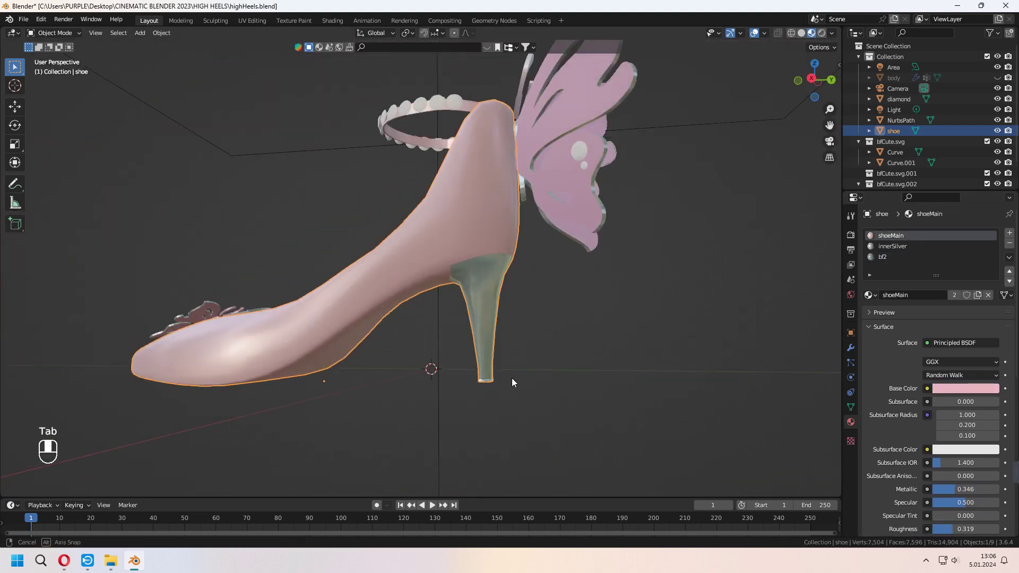
In bottom view, box-select the faces of the shoe's sole from the heel forward and add the missed edge faces
left_click(512, 378)
middle_click_drag(512, 378, 501, 335)
key("Tab")
scroll(426, 291, "up", 2)
middle_click_drag(426, 291, 644, 237)
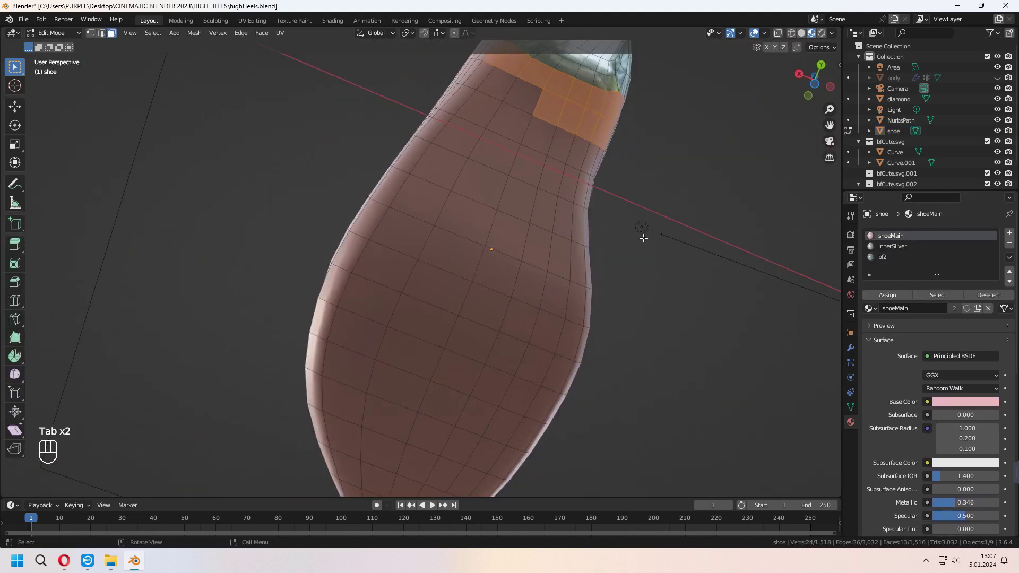
key("ctrl+KP_7")
left_click_drag(363, 133, 443, 349)
left_click_drag(428, 182, 457, 202, "shift")
left_click_drag(348, 234, 361, 186, "shift")
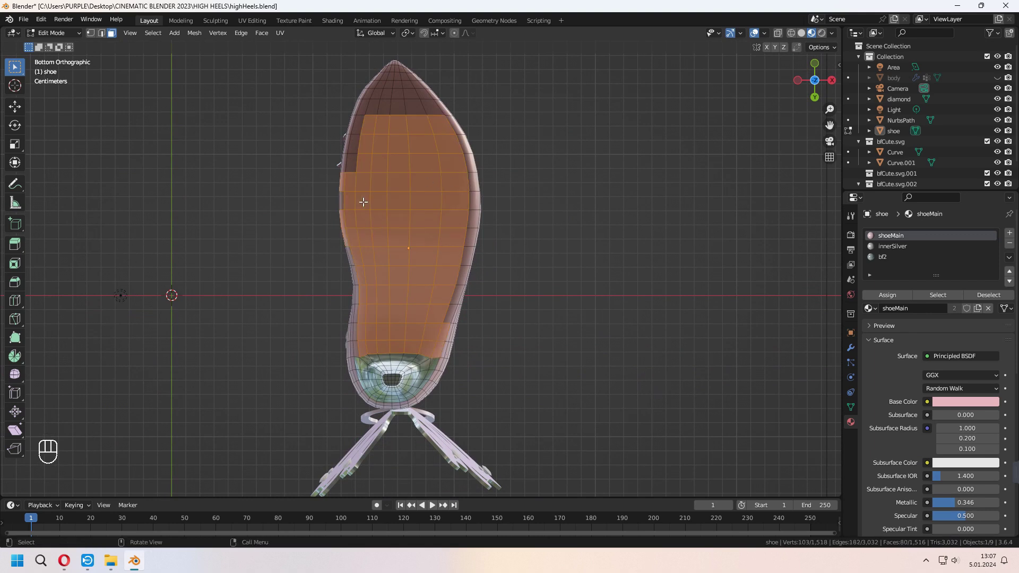
Remove stray side faces from the sole selection and extend it to the tip of the toe
middle_click_drag(362, 200, 404, 274, "shift")
left_click_drag(363, 242, 383, 311, "ctrl")
middle_click_drag(383, 308, 379, 372, "shift")
left_click_drag(384, 306, 397, 279, "shift")
scroll(448, 297, "up", 3)
left_click_drag(499, 178, 390, 248, "shift")
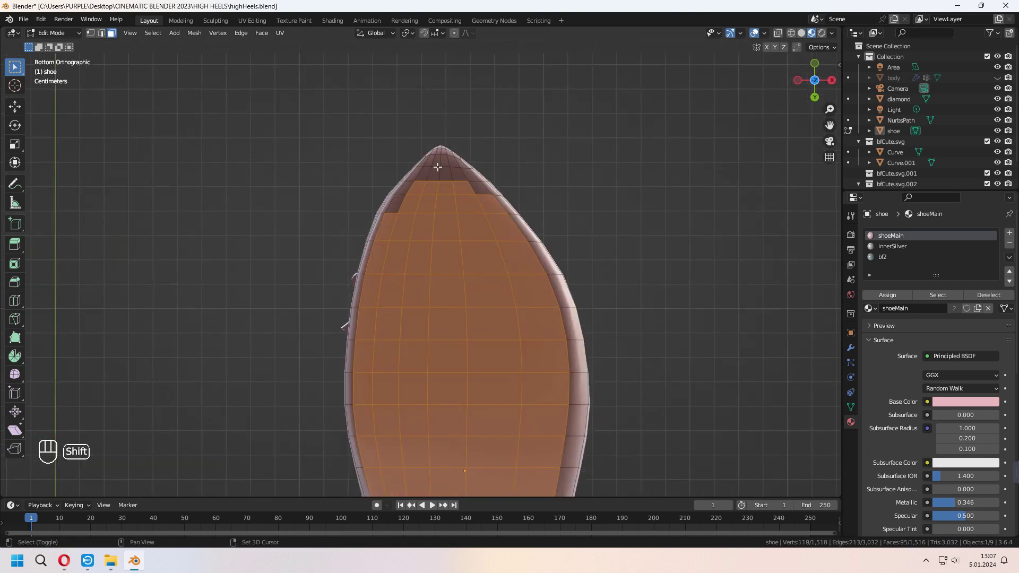
left_click_drag(437, 167, 452, 179, "shift")
scroll(467, 193, "up", 2)
middle_click_drag(480, 192, 481, 246, "shift")
left_click_drag(408, 232, 407, 232, "shift")
middle_click_drag(478, 217, 494, 265, "shift")
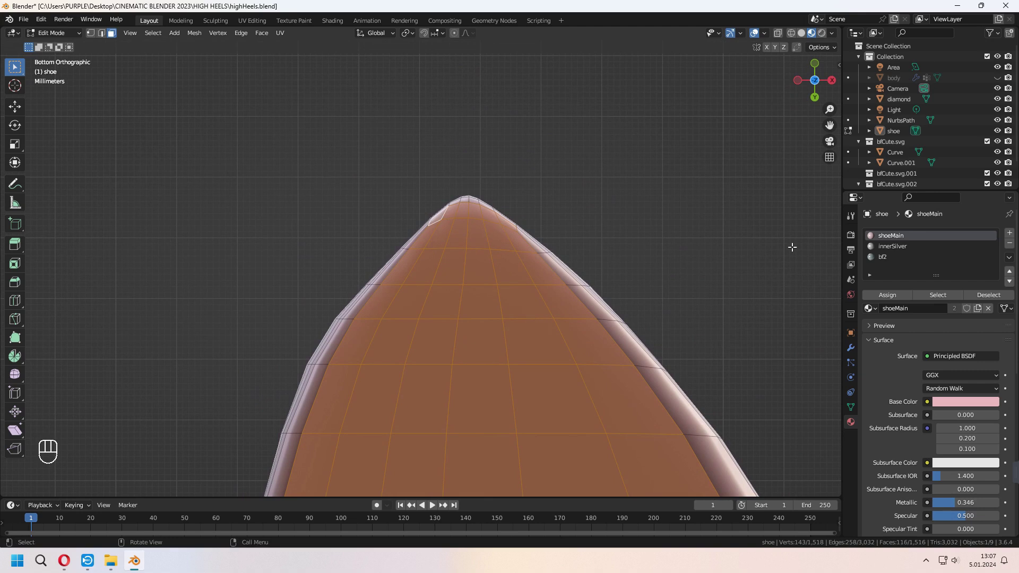
Assign the bf2 material to the selected sole faces and save the file
left_click(903, 256)
left_click(887, 295)
key("Tab")
middle_click_drag(690, 318, 289, 416)
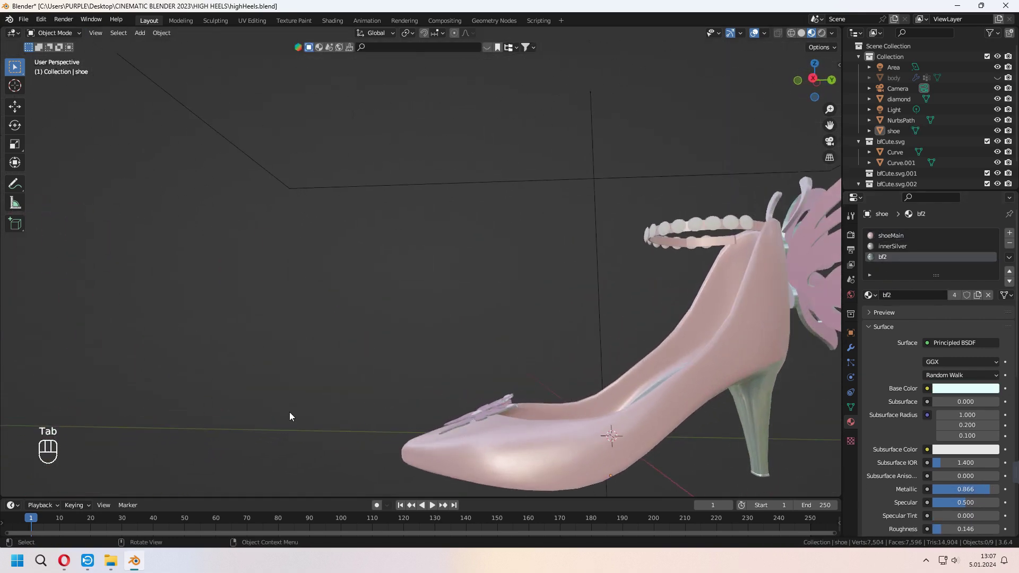
scroll(524, 407, "down", 3)
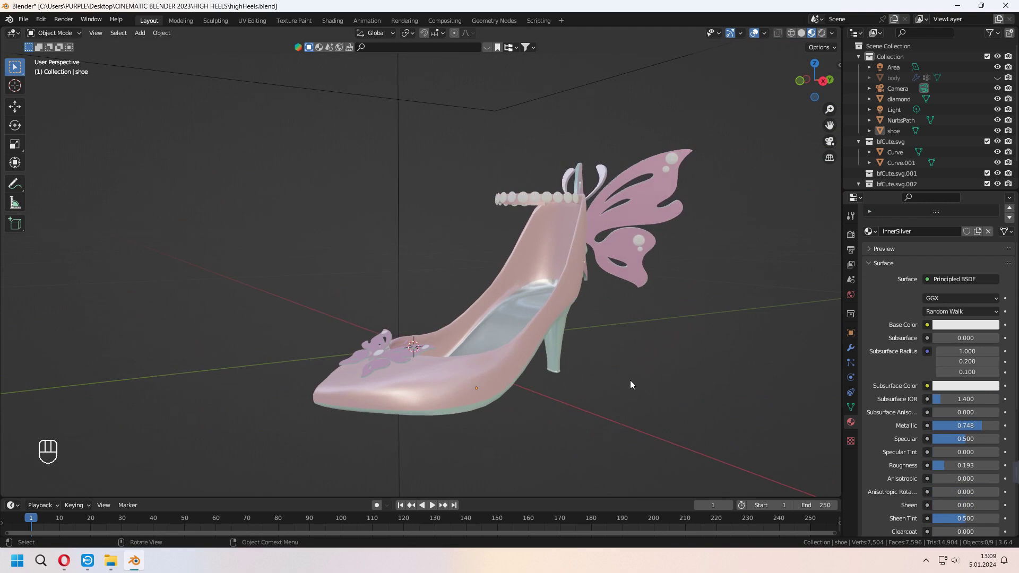
key("ctrl+s")
Create a new material named diamond for the joined gems
left_click(540, 223)
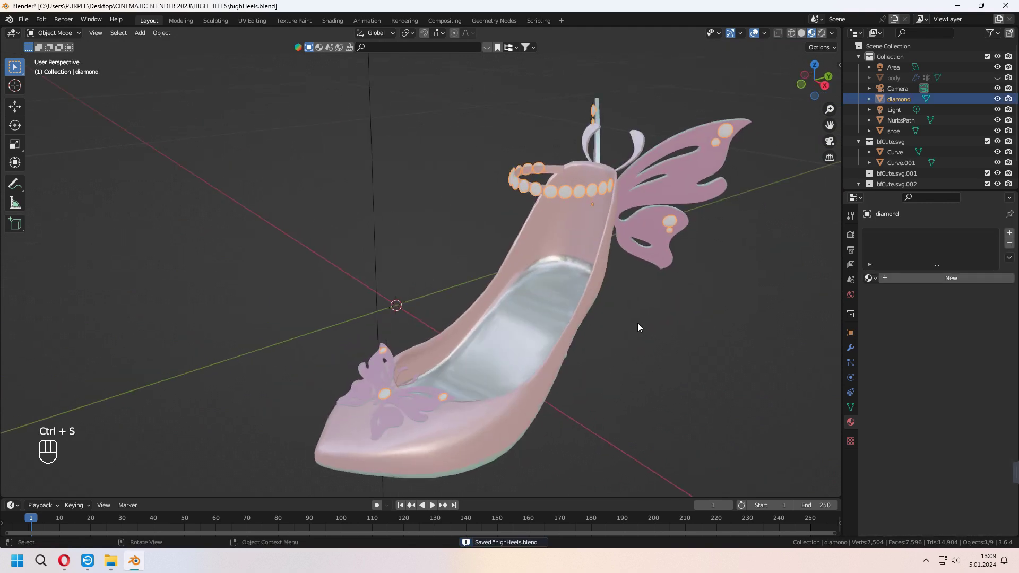
scroll(638, 323, "up", 3)
left_click(949, 278)
double_click(930, 278)
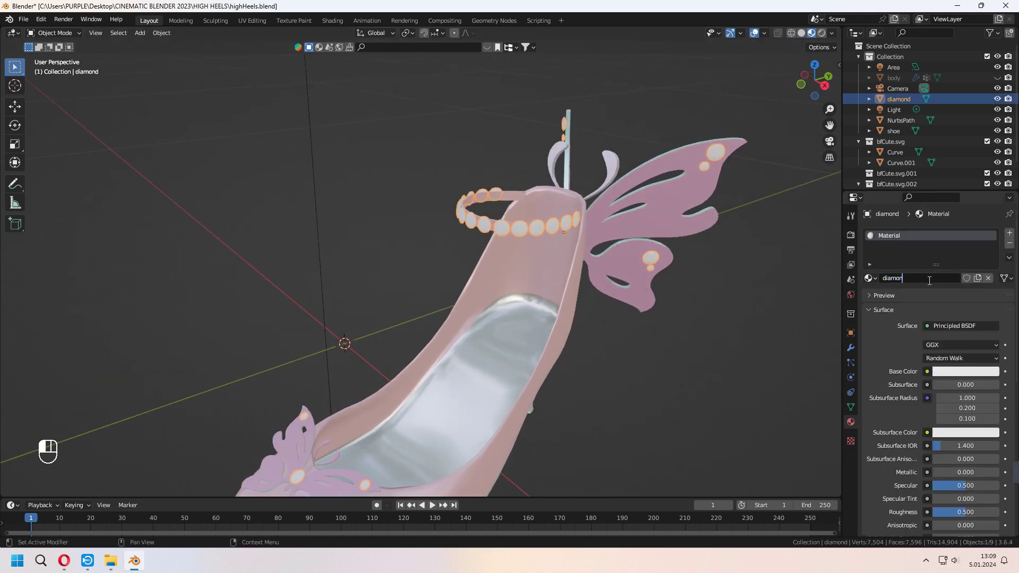
Set the gem material's Transmission to 1.000
scroll(893, 421, "down", 12)
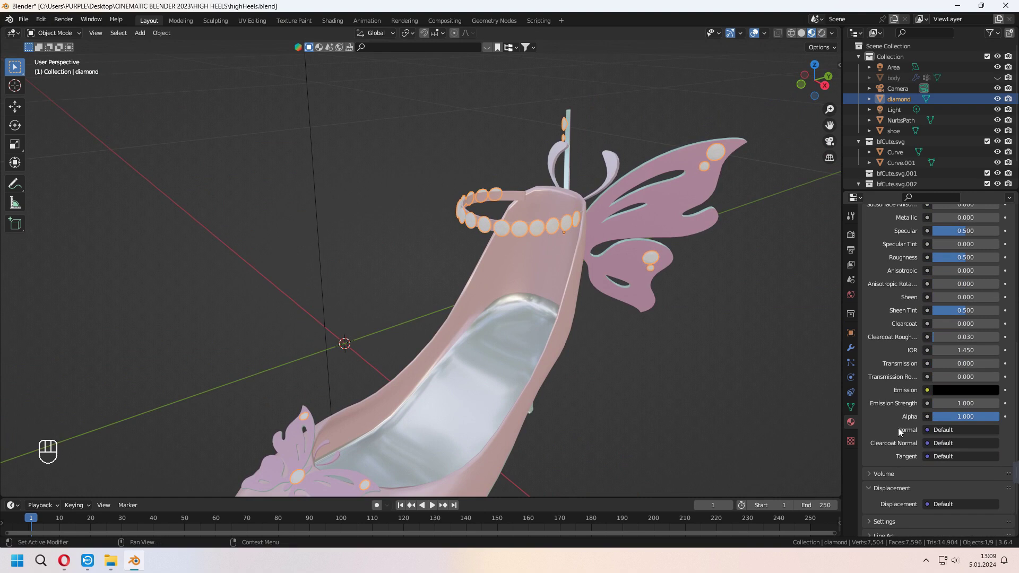
left_click_drag(968, 364, 977, 365)
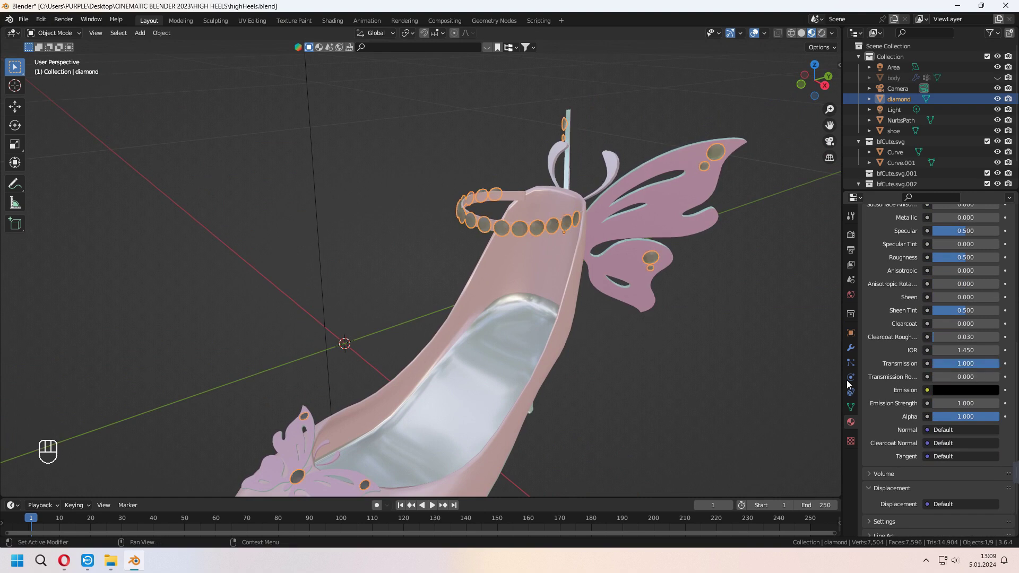
middle_click_drag(700, 382, 629, 438)
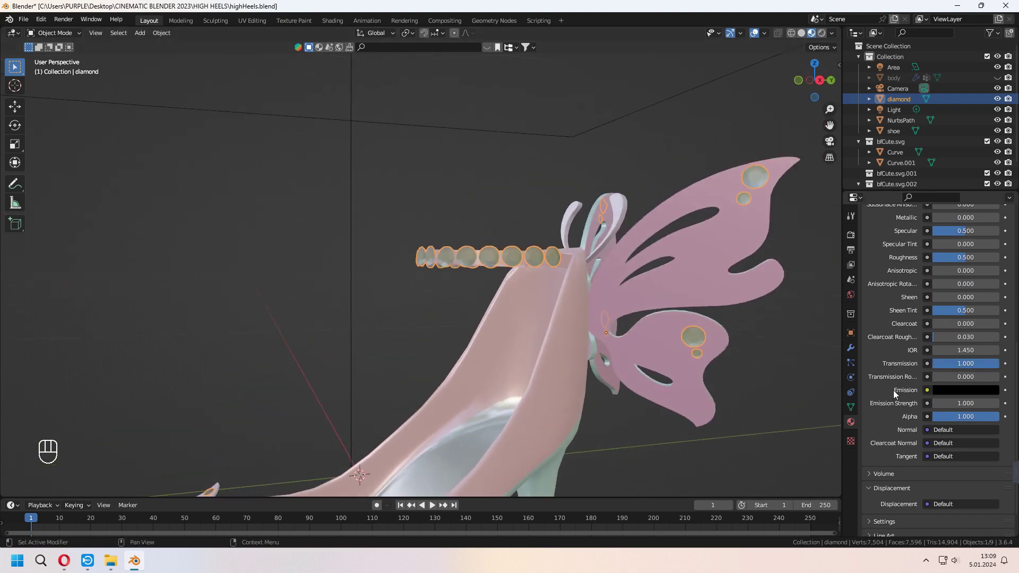
Set the diamond material's Specular, Roughness and Sheen Tint to 0.000 and adjust its base color
scroll(896, 394, "up", 2)
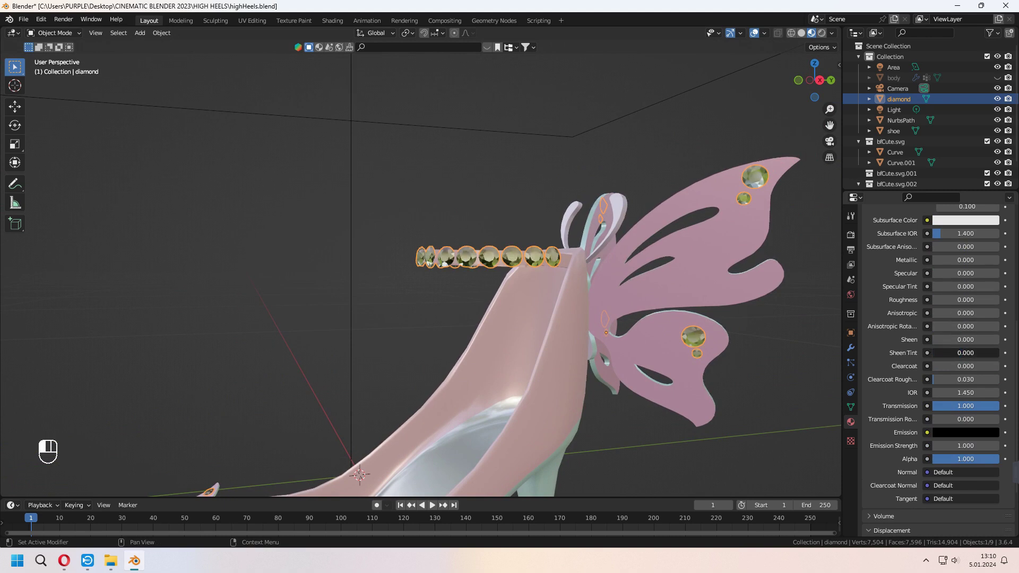
middle_click_drag(667, 386, 786, 382)
scroll(912, 351, "up", 8)
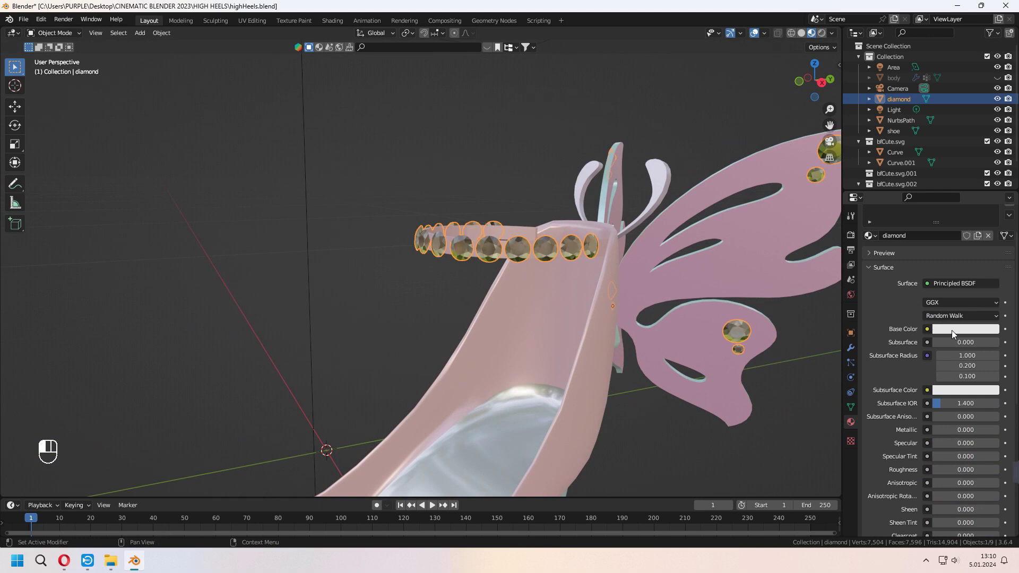
left_click(951, 330)
left_click_drag(944, 213, 948, 220)
Change the base color of the toe butterfly's butterfly material to a pale turquoise
scroll(666, 445, "down", 8)
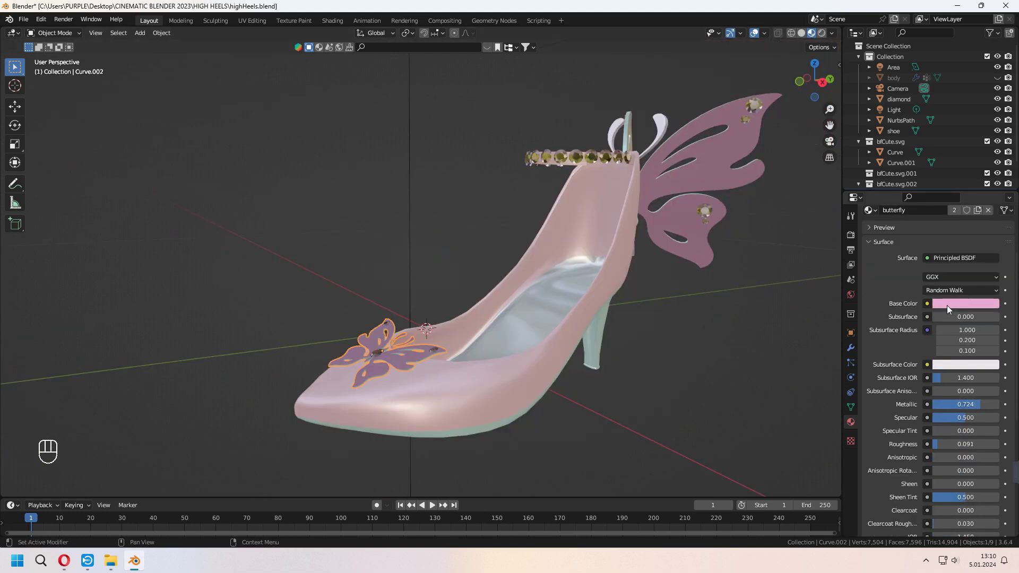
left_click(947, 304)
left_click_drag(950, 200, 945, 193)
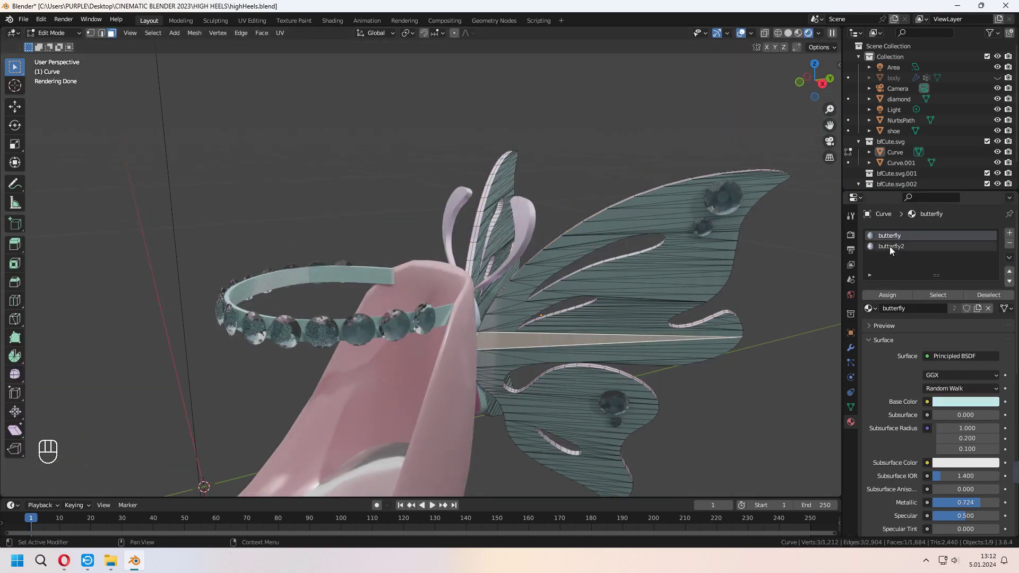
Assign the butterfly2 material to the middle strip and further narrow faces of the rear butterfly's wings
left_click(890, 246)
key("Tab")
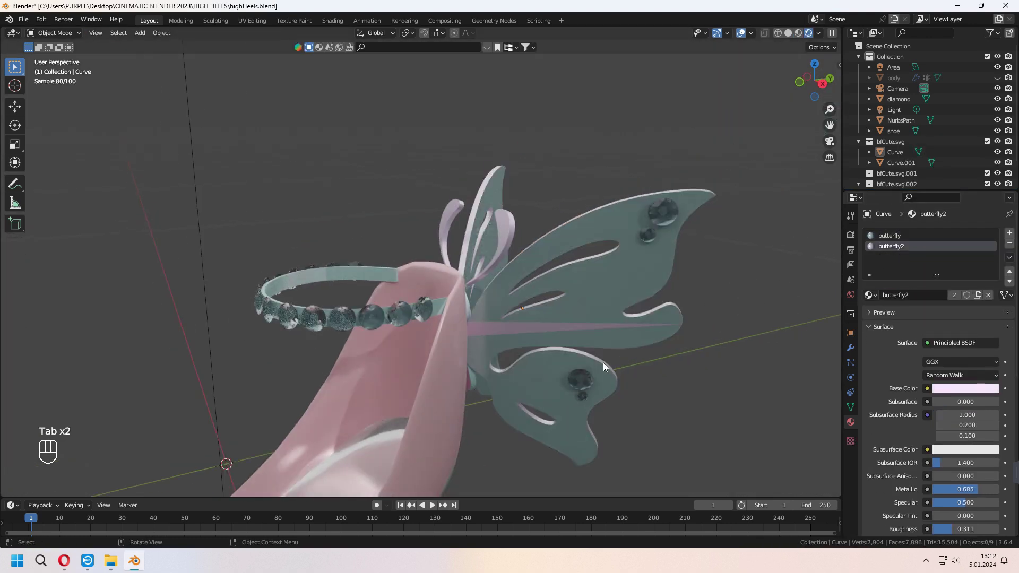
middle_click_drag(603, 362, 597, 338)
key("Tab")
left_click(584, 338)
left_click(599, 265, "shift")
left_click(501, 373, "shift")
left_click(896, 247)
left_click(888, 295)
key("Tab")
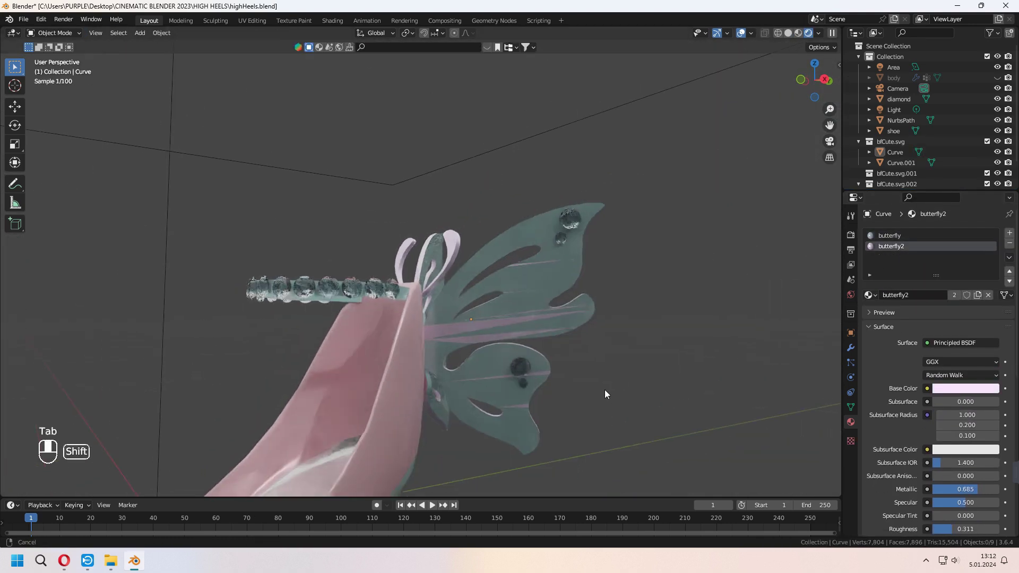
Select two more faces on the rear butterfly's wing, return to Object Mode and save the file
middle_click_drag(604, 390, 587, 440, "shift")
scroll(587, 440, "up", 2)
key("Tab")
left_click(573, 284)
left_click(582, 263, "shift")
key("Tab")
scroll(605, 361, "down", 4)
middle_click_drag(610, 361, 613, 352)
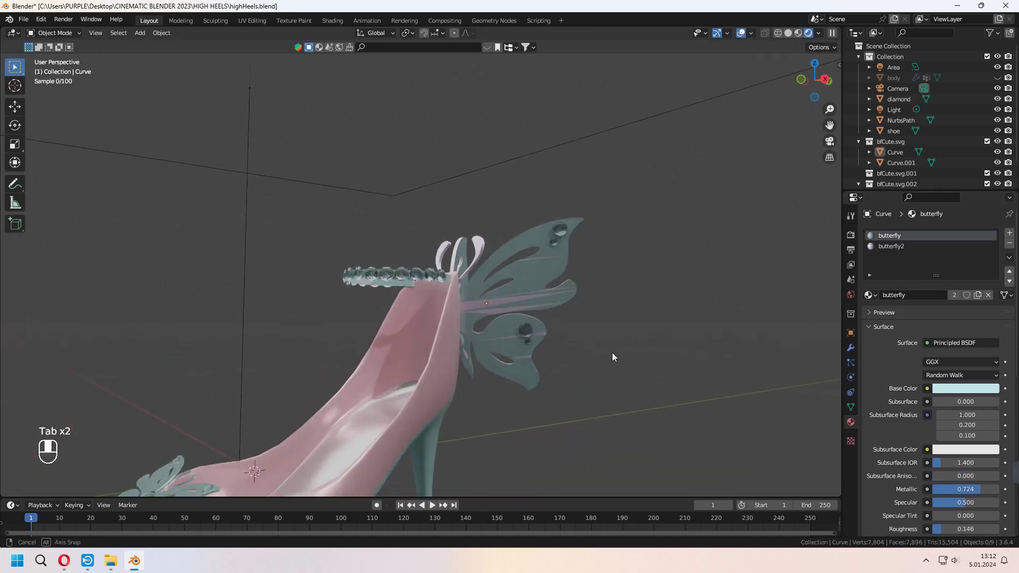
key("ctrl+s")
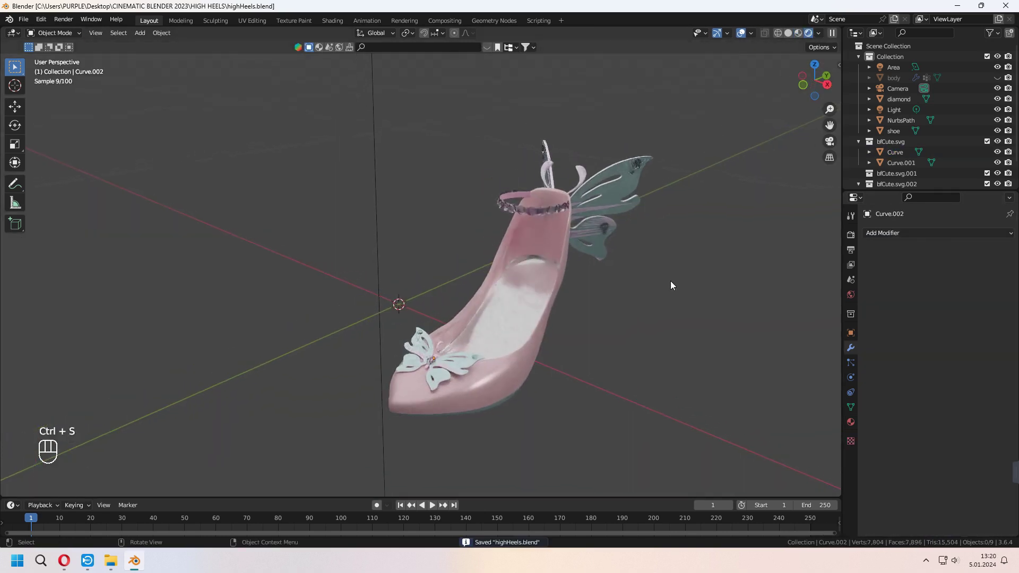
Unhide the body object so the legs show together with the shoe
middle_click_drag(671, 282, 613, 288)
middle_click_drag(682, 179, 717, 187)
scroll(643, 243, "up", 1)
middle_click_drag(643, 244, 619, 240)
scroll(609, 246, "down", 1)
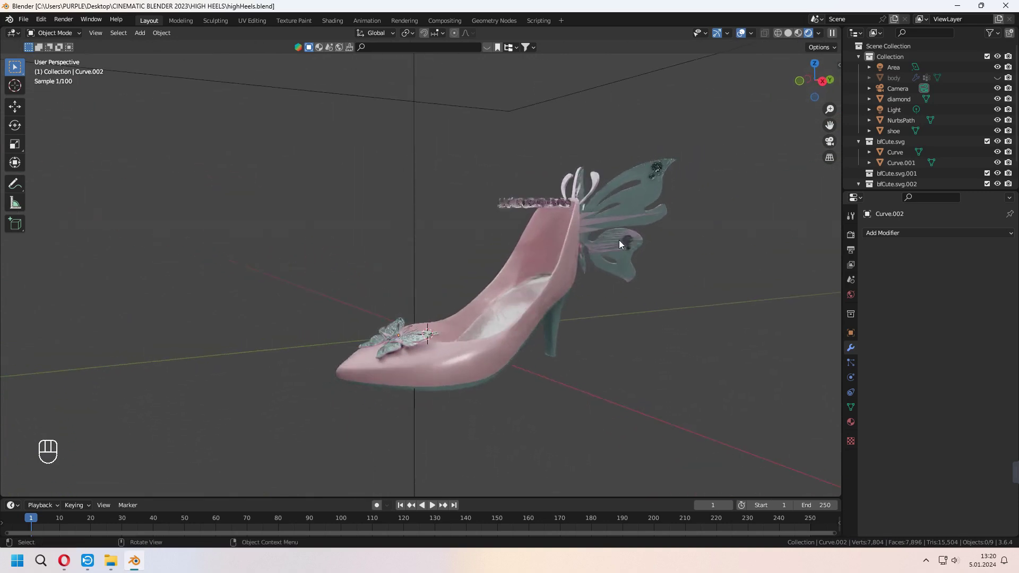
left_click(997, 78)
middle_click_drag(764, 180, 619, 250)
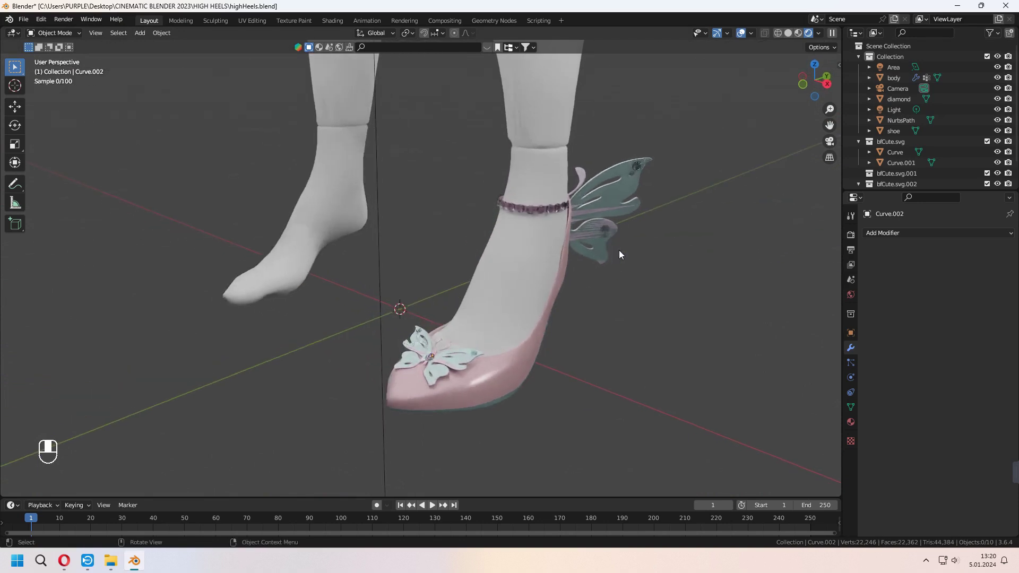
Create a new material for the body object
left_click(519, 269)
middle_click_drag(518, 266, 595, 268)
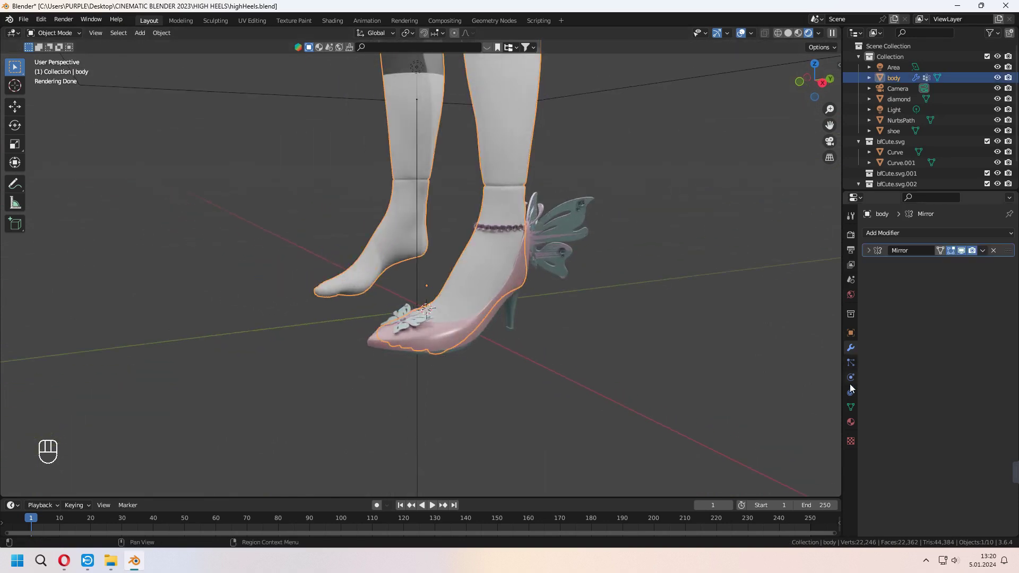
left_click(851, 422)
left_click(903, 279)
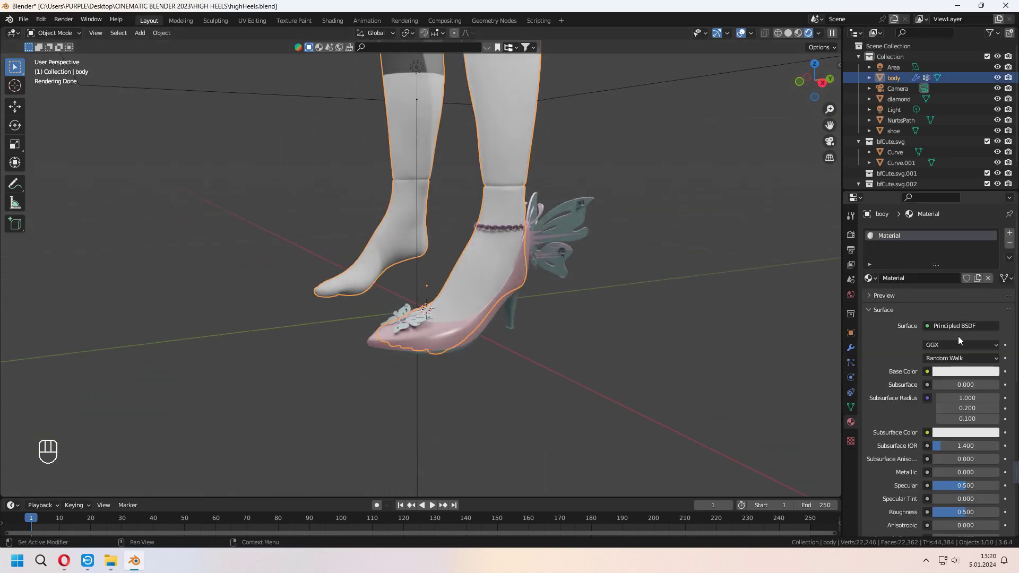
Give the body material a light pinkish skin-tone base color and save the file
left_click(964, 372)
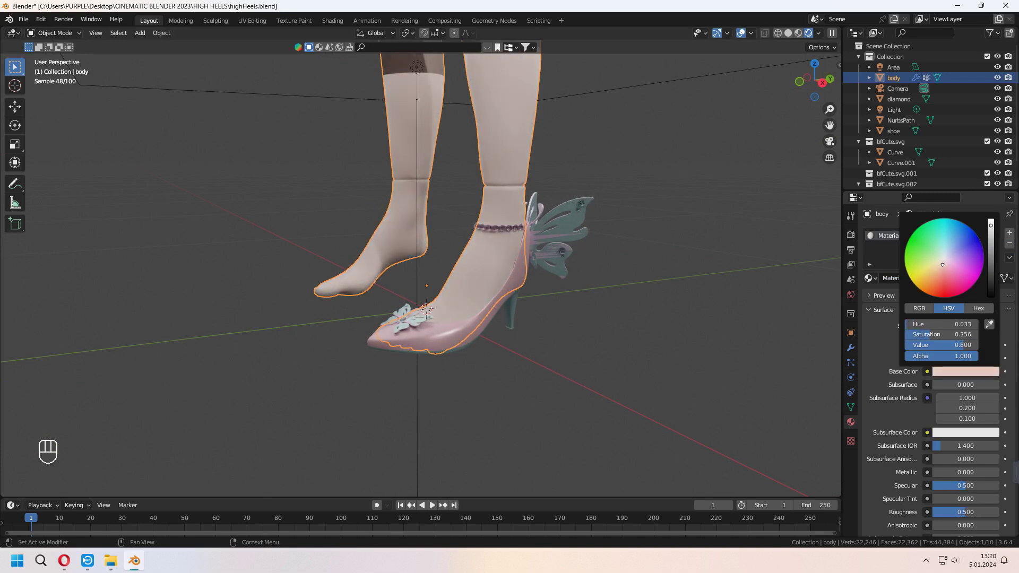
left_click(955, 371)
scroll(613, 330, "up", 3)
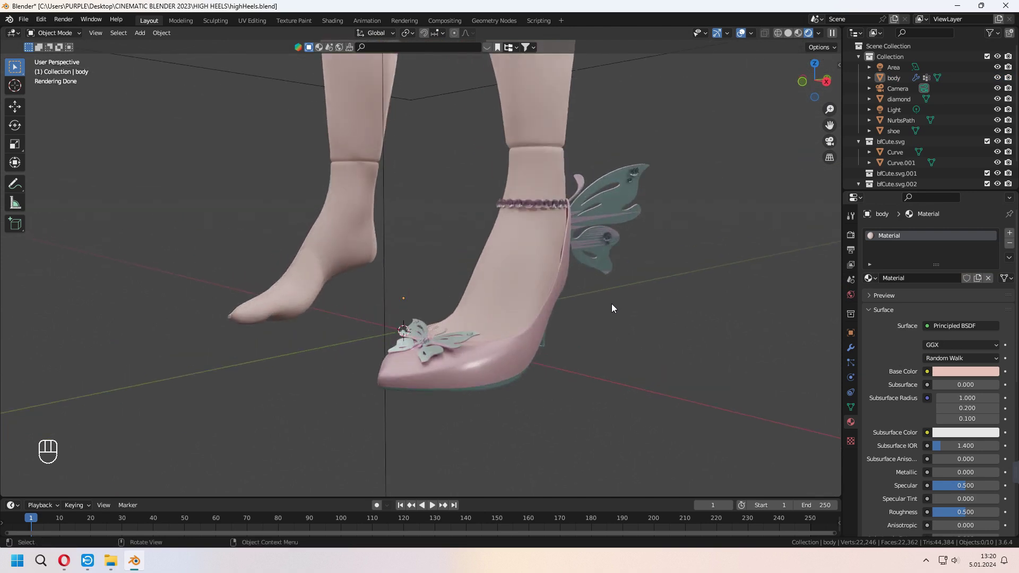
key("ctrl+s")
scroll(563, 340, "down", 1)
middle_click_drag(563, 340, 558, 359)
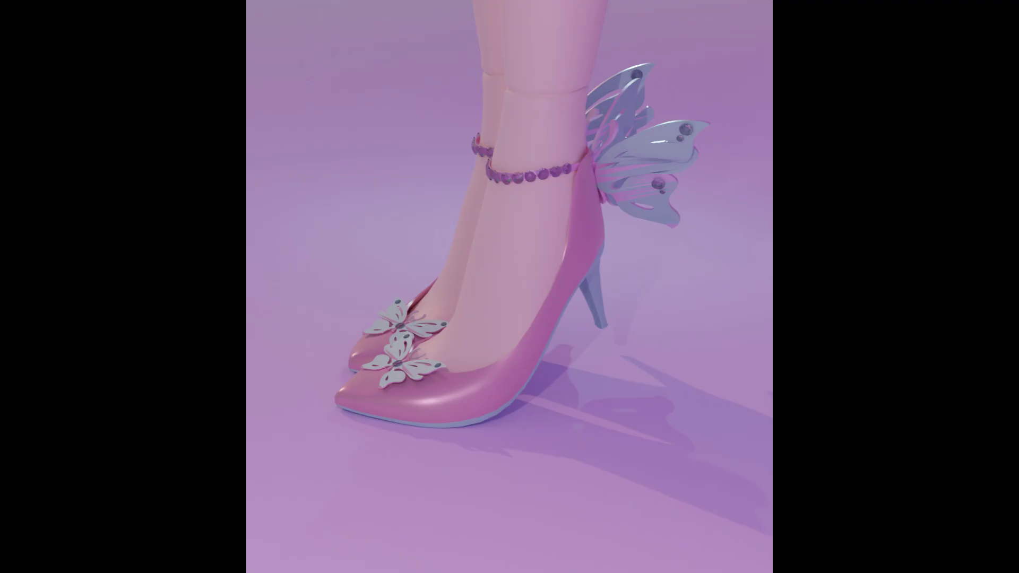